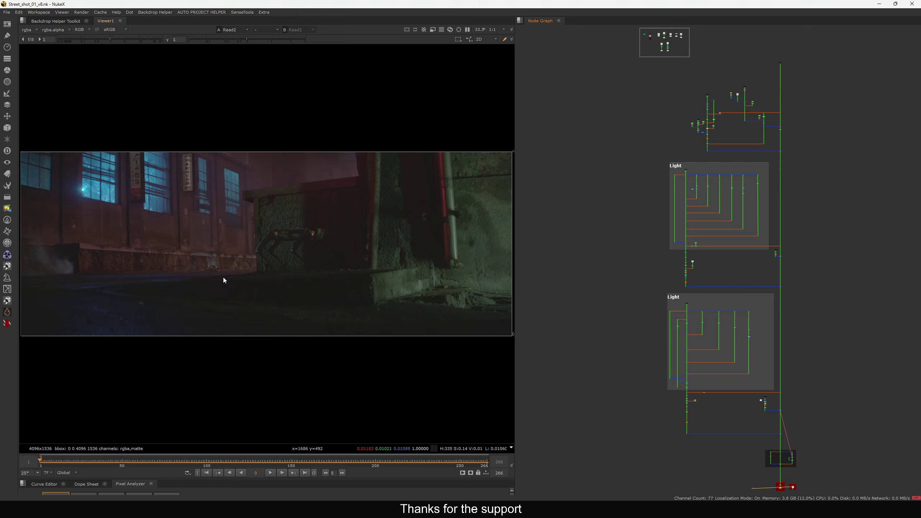
Step: Play back the street comp from Read2 to review the shot, and return to the first frame
key(l)
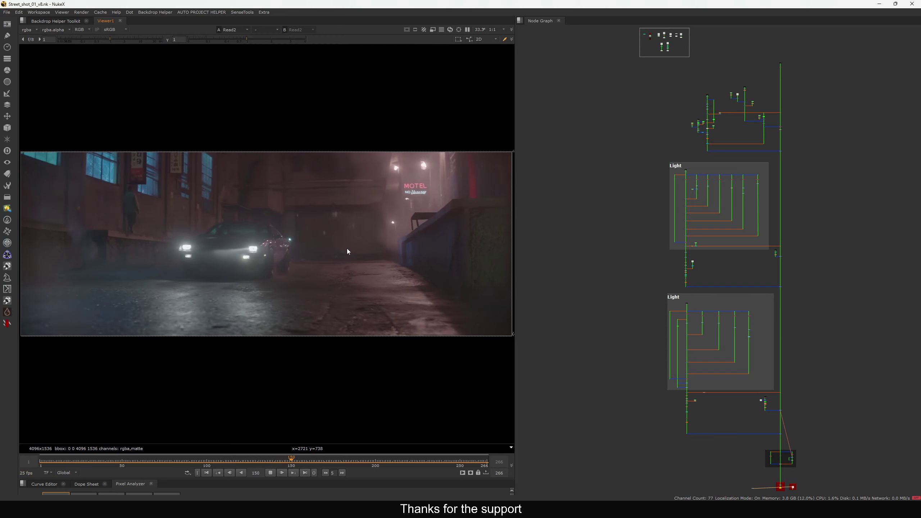
drag(298, 208, 379, 254)
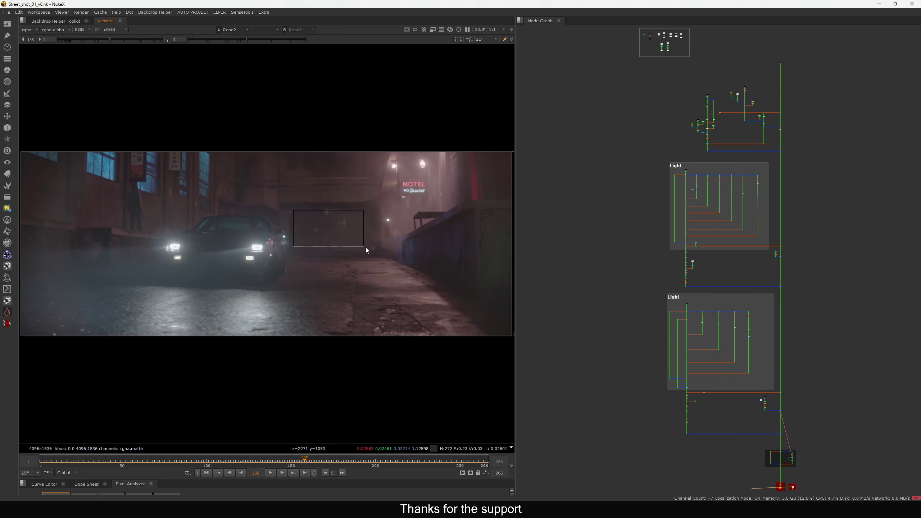
key(l)
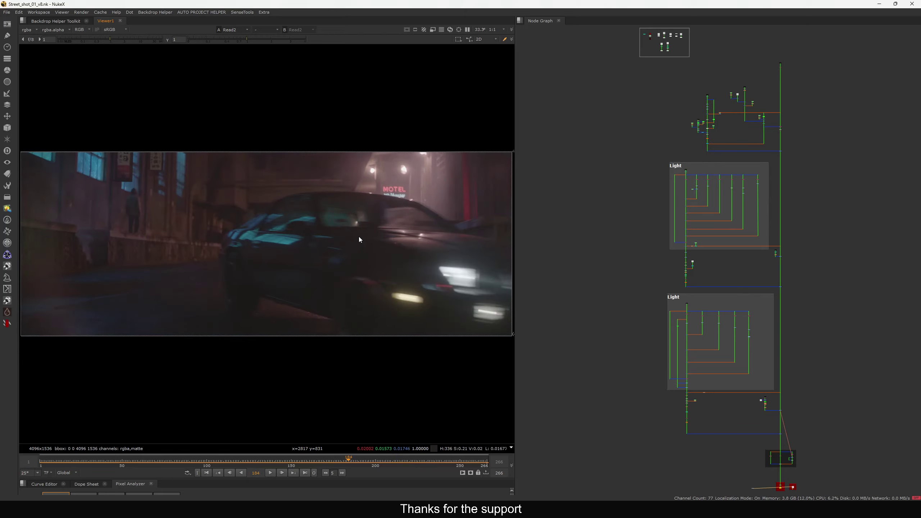
key(l)
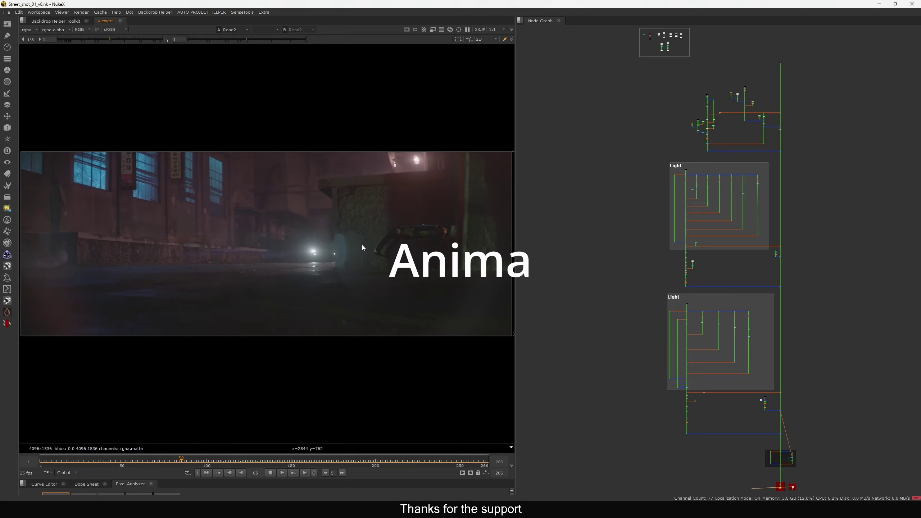
key(k)
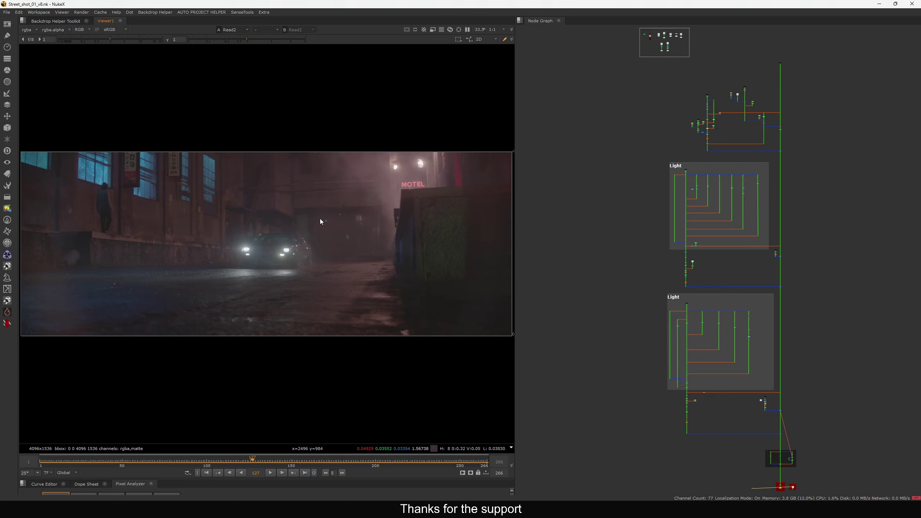
key(l)
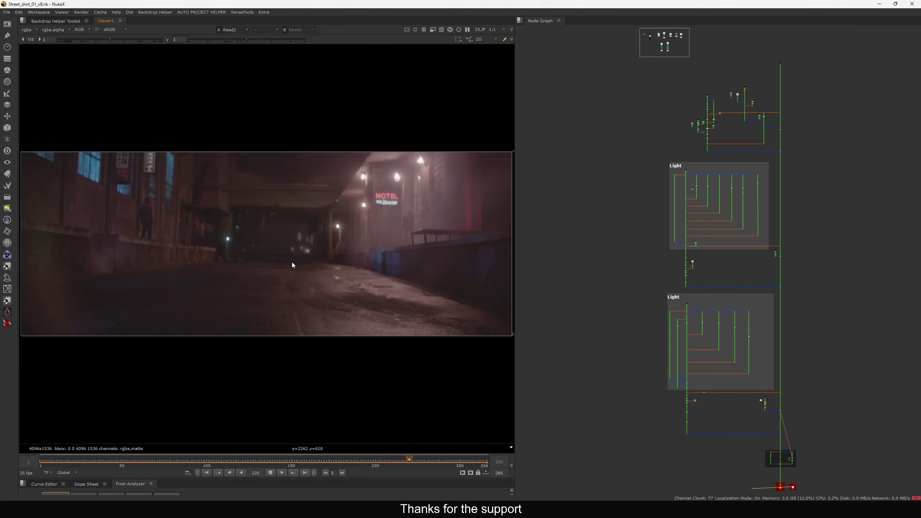
key(k)
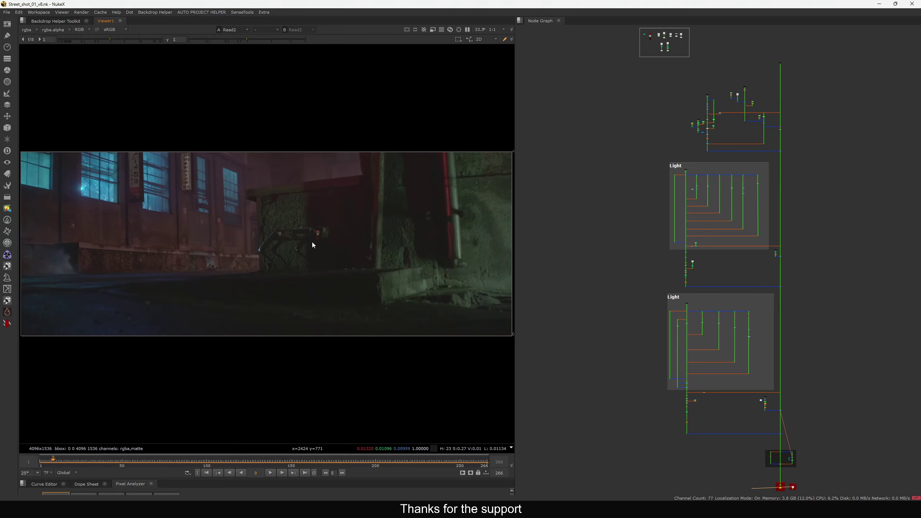
key(l)
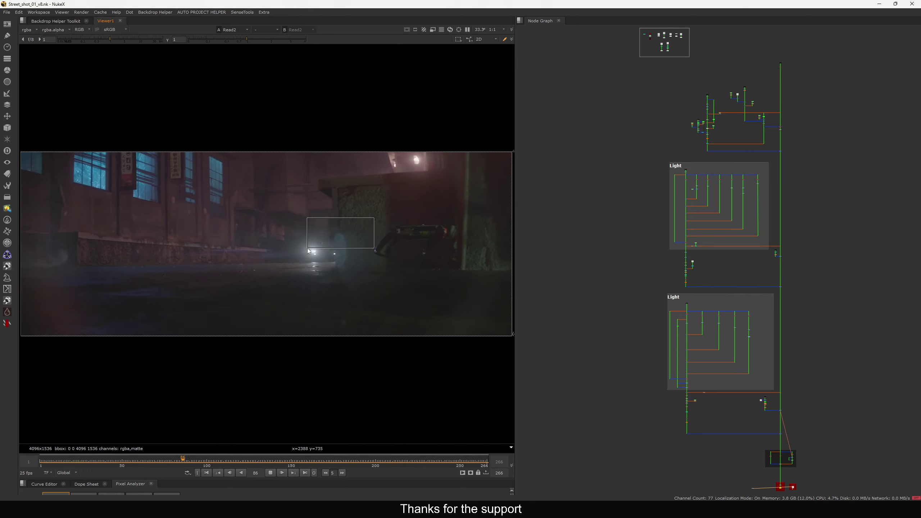
click(207, 473)
Step: Display the matte layer of the Read2 node inside the DI MATTE backdrop
scroll(681, 335, up, 8)
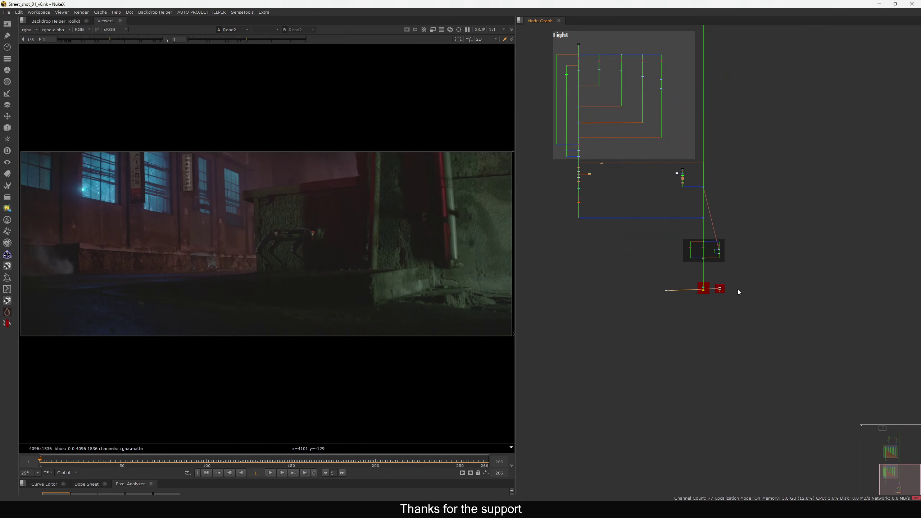
scroll(750, 275, up, 6)
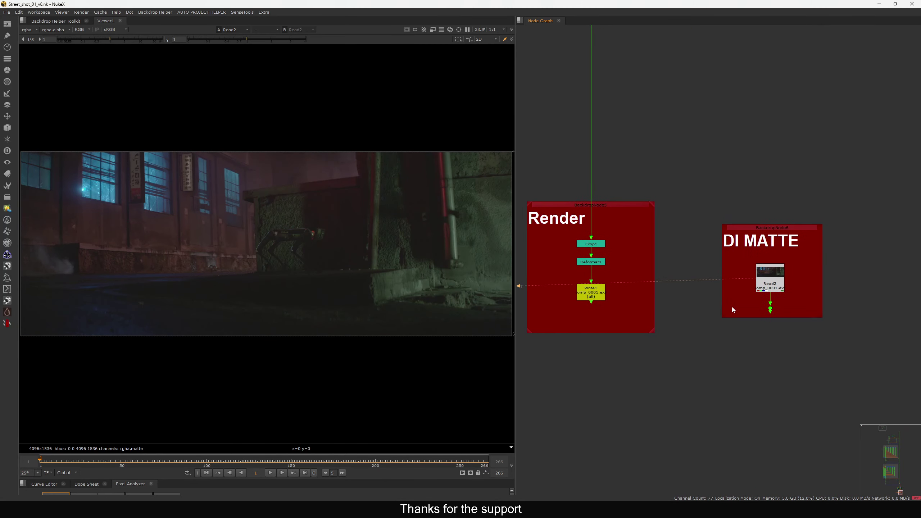
middle_drag(778, 282, 754, 274)
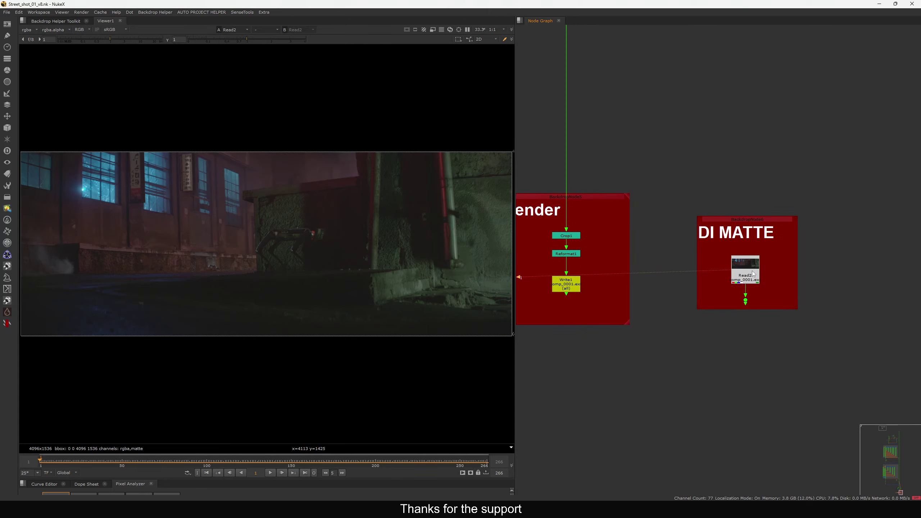
click(747, 275)
click(29, 29)
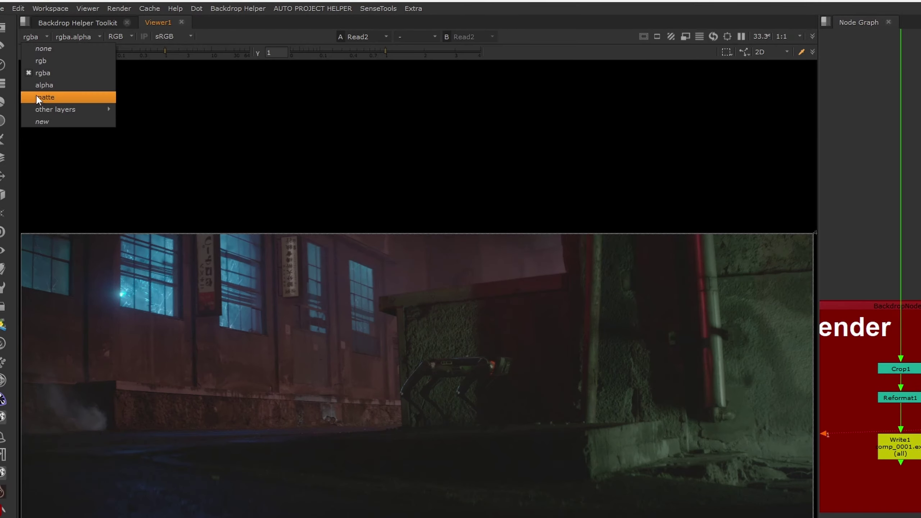
click(58, 97)
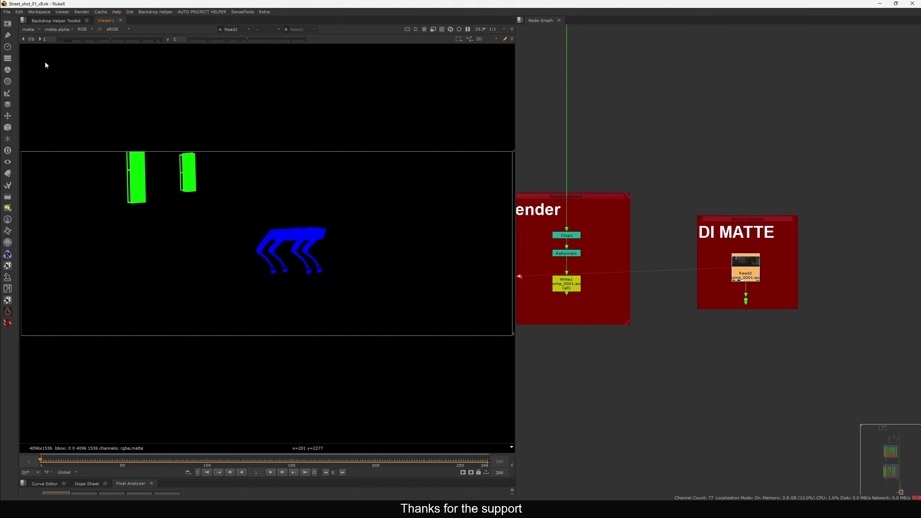
Step: Play through the matte layer to examine the coloured mattes across the frame range
key(l)
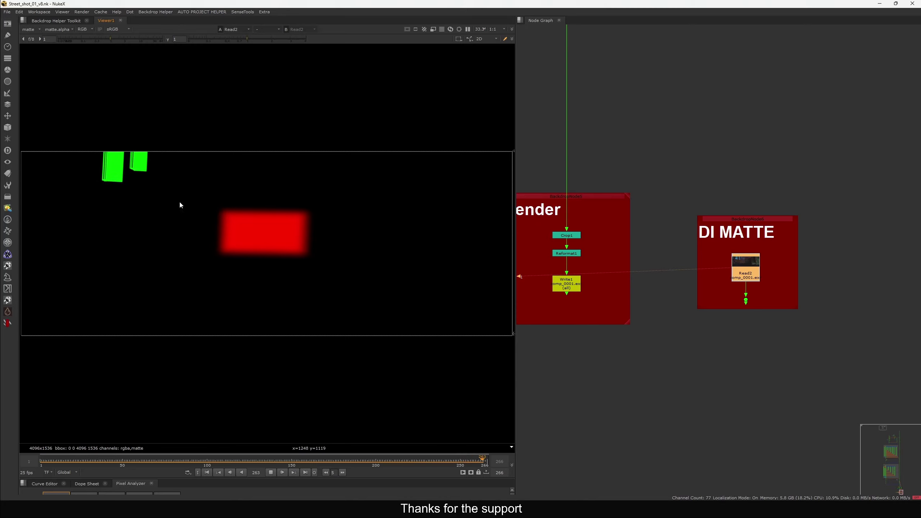
key(k)
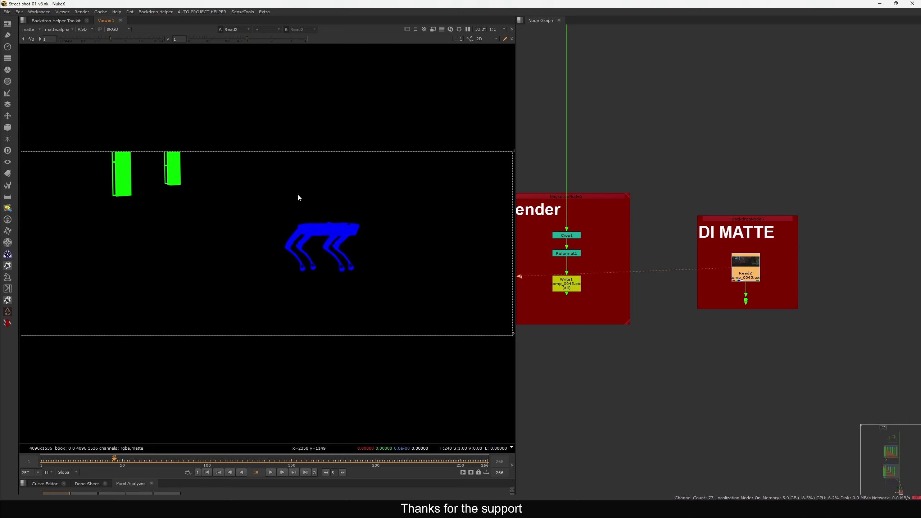
click(30, 30)
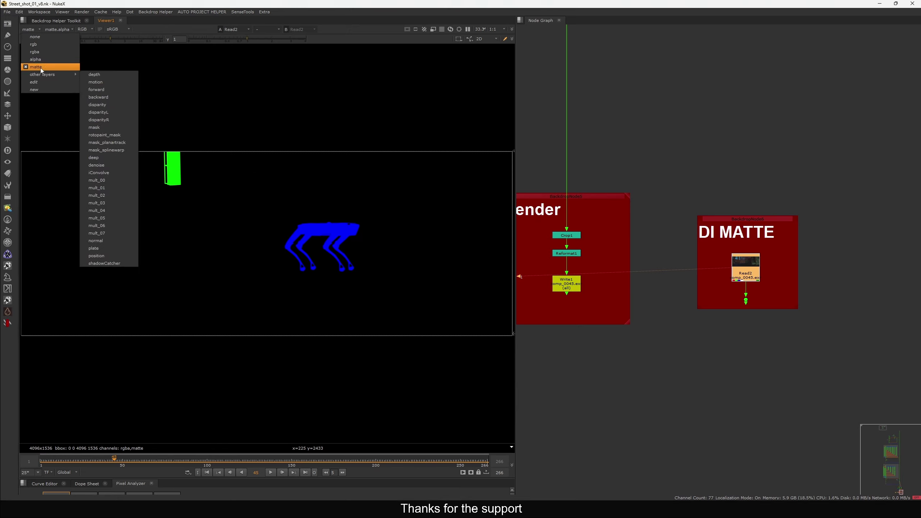
click(41, 68)
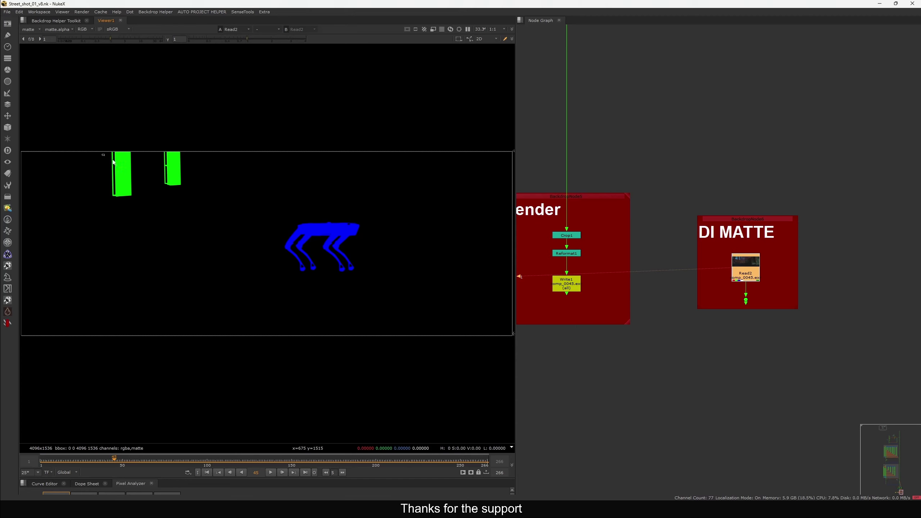
drag(102, 155, 451, 282)
key(l)
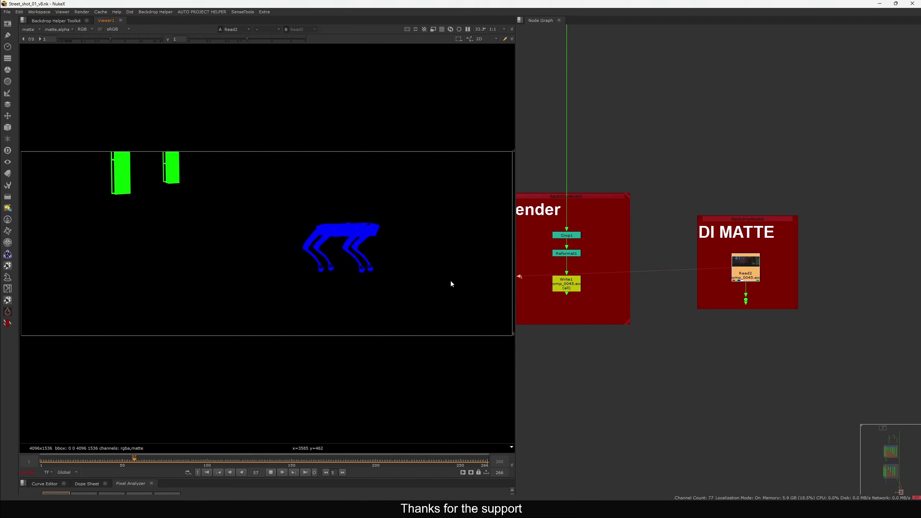
key(k)
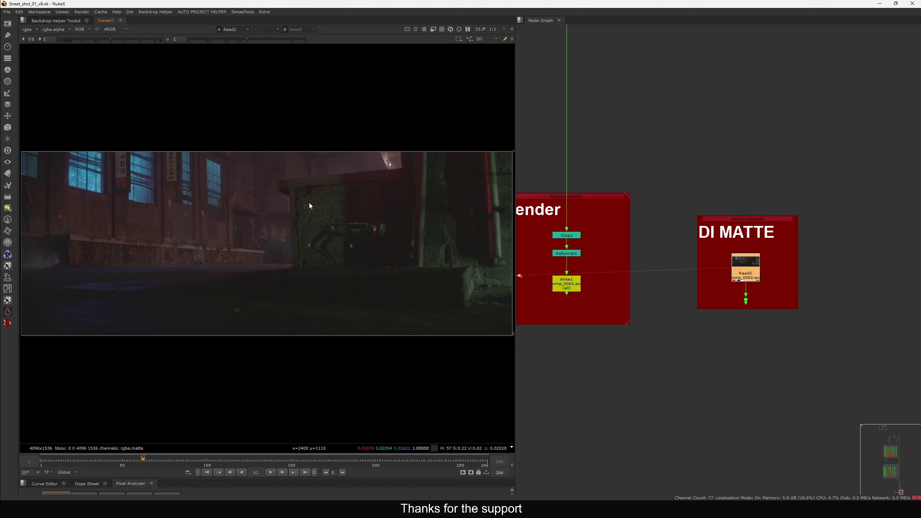
Step: View the original plate from the Stamp2 node at the start of the main pipe
click(706, 152)
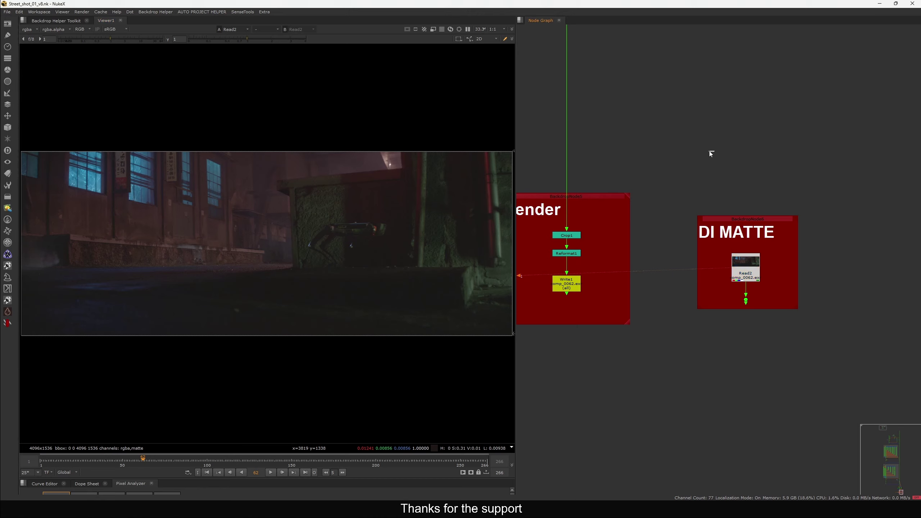
drag(809, 68, 736, 92)
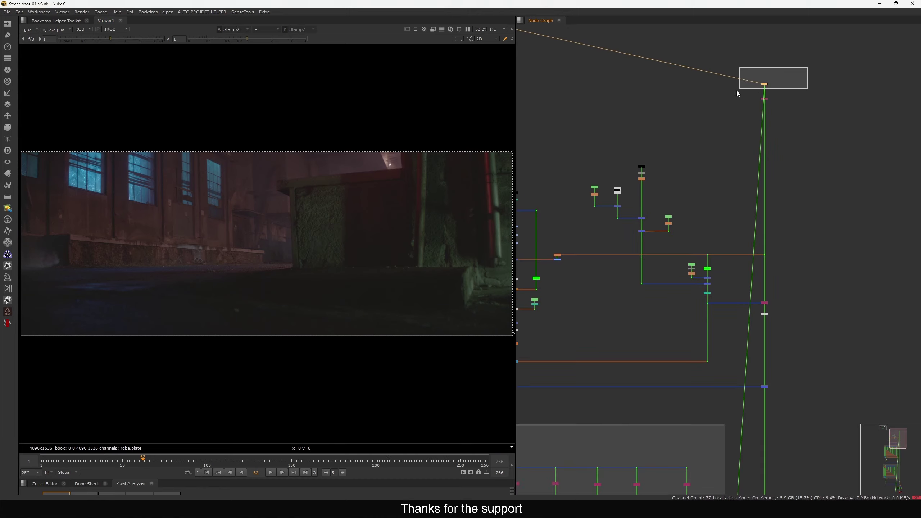
scroll(783, 78, up, 4)
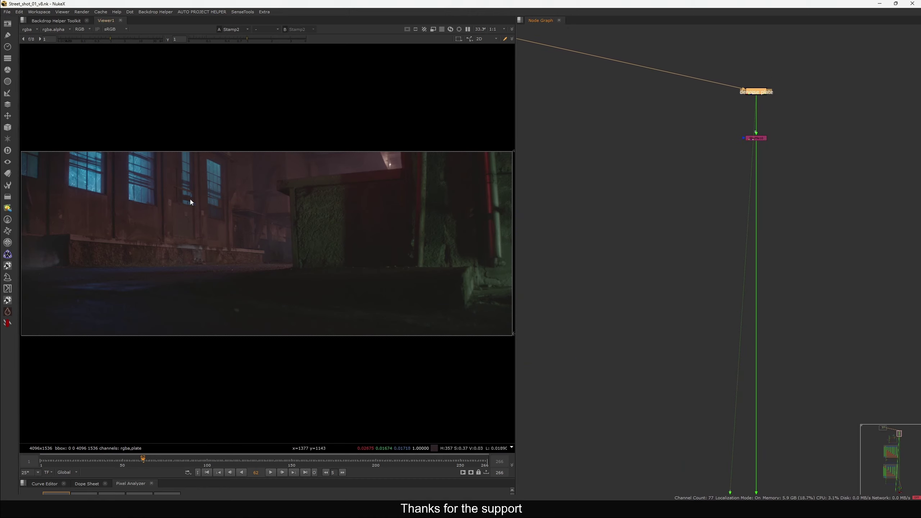
ctrl+shift+drag(70, 182, 425, 283)
Step: View the output of the Shuffle21 node in the dark backdrop above the Render section
scroll(732, 158, down, 5)
drag(786, 112, 702, 144)
scroll(657, 238, down, 2)
middle_drag(676, 460, 676, 288)
scroll(676, 289, down, 4)
middle_drag(715, 460, 703, 260)
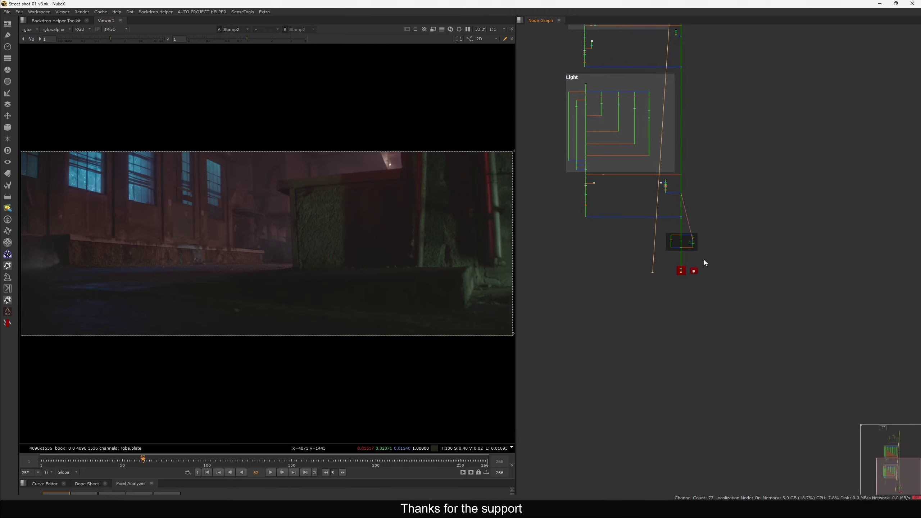
scroll(702, 268, up, 10)
click(712, 242)
key(1)
middle_drag(679, 40, 718, 139)
drag(688, 115, 722, 91)
middle_drag(738, 27, 718, 205)
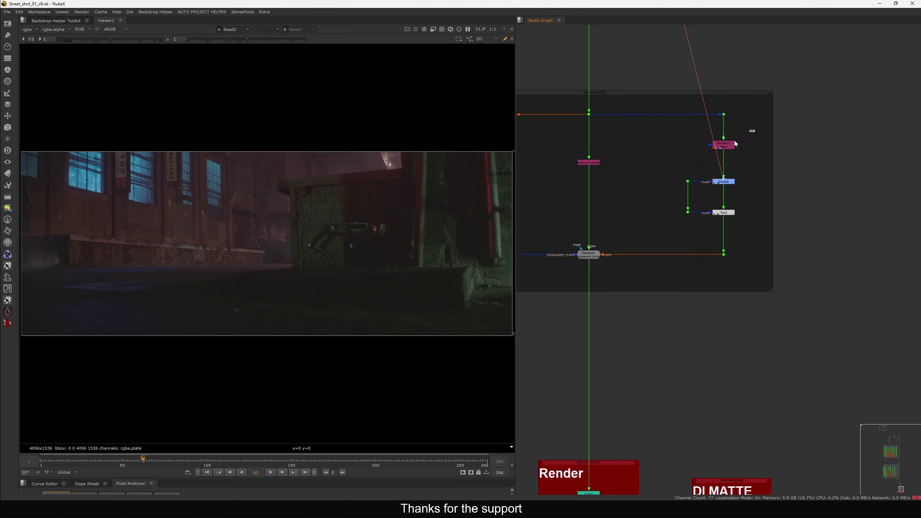
click(730, 144)
key(1)
Step: Load Read2 as the second viewer input and compare it with the Shuffle21 plate at frame 83
middle_drag(703, 411, 690, 251)
click(710, 354)
key(2)
click(706, 249)
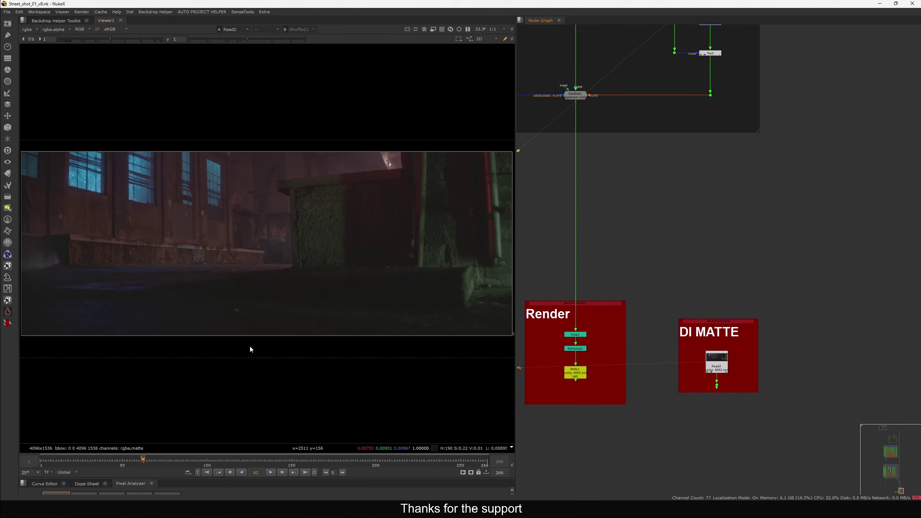
click(256, 461)
click(178, 460)
key(1)
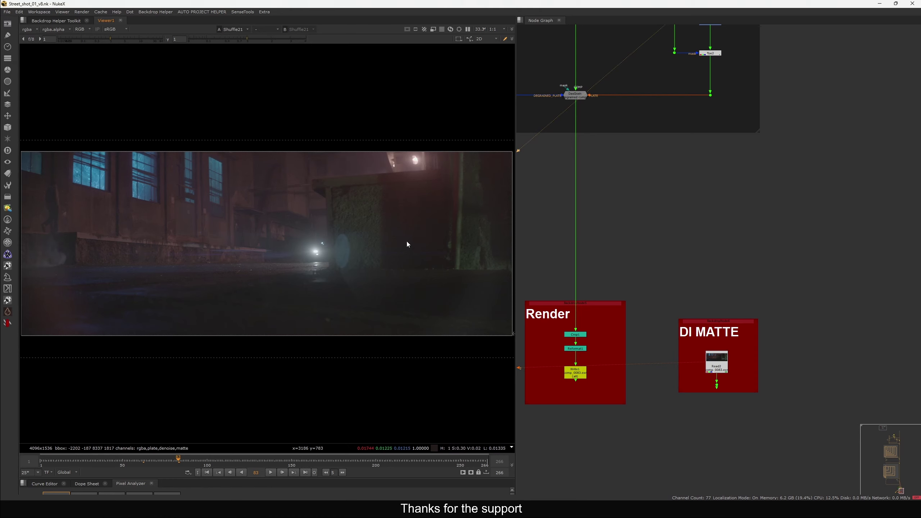
key(2)
drag(373, 254, 373, 254)
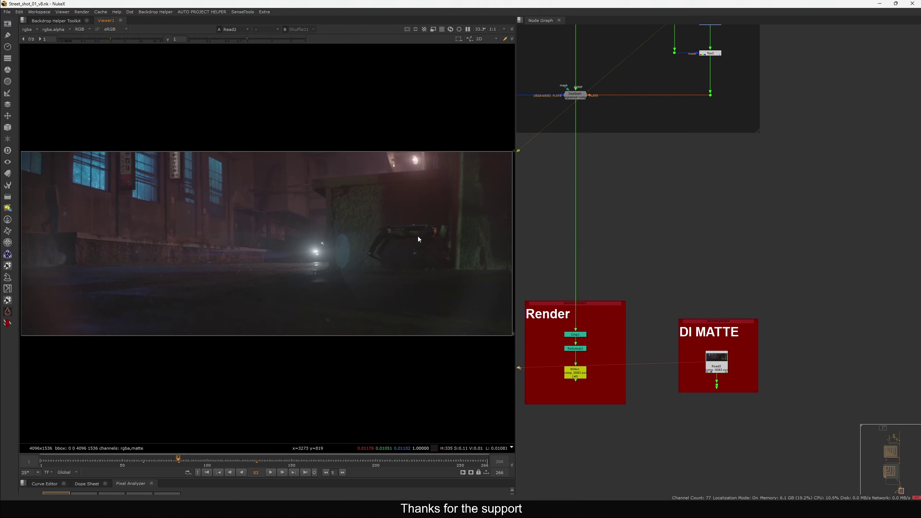
drag(88, 162, 491, 316)
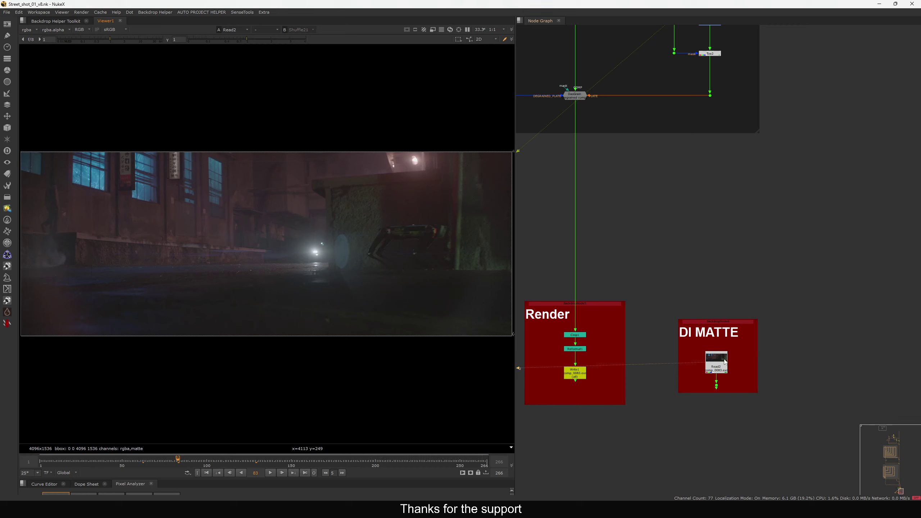
Step: Add a Grade node connected below Read2, just beneath the DI MATTE backdrop
drag(718, 366, 718, 364)
key(1)
middle_drag(717, 407, 717, 356)
drag(691, 364, 756, 329)
drag(693, 357, 743, 333)
key(g)
drag(709, 370, 718, 343)
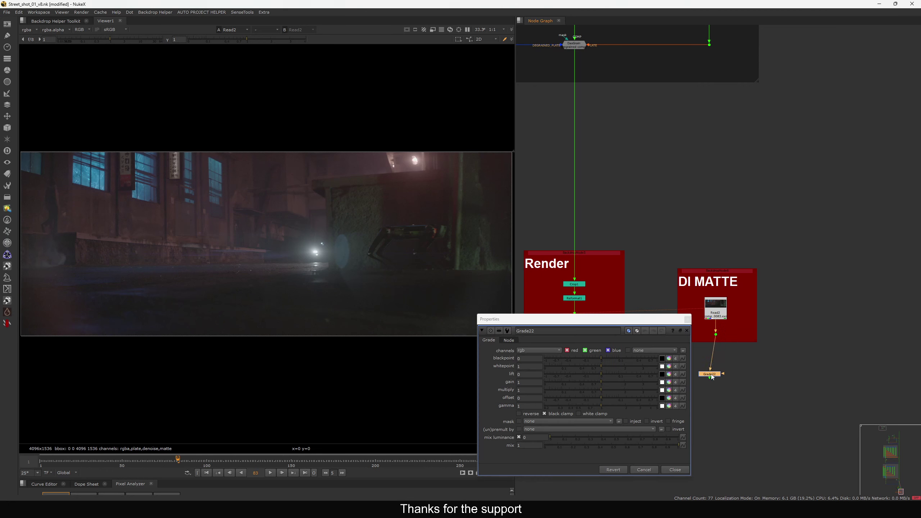
Step: View the Grade node's output and set its gain to 1.98 and gamma to 0.64
key(1)
drag(650, 320, 730, 238)
drag(693, 301, 665, 324)
drag(742, 238, 677, 286)
middle_drag(793, 278, 849, 208)
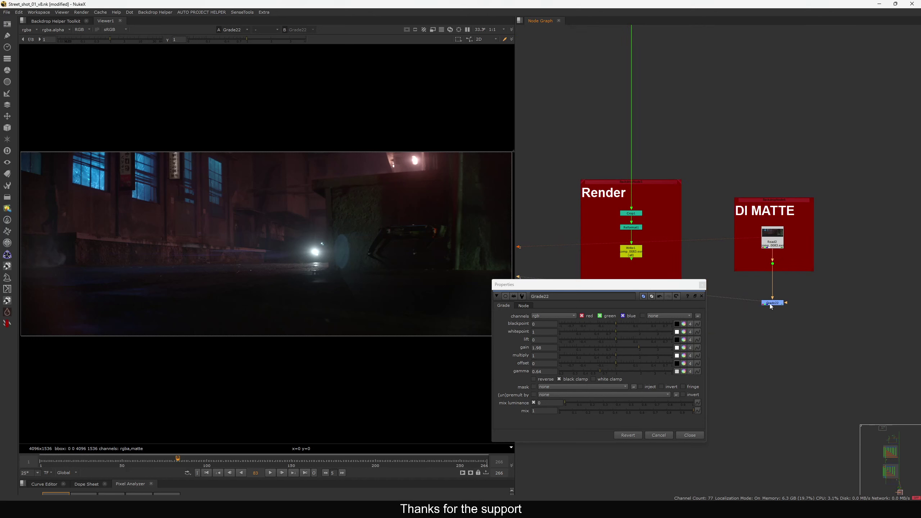
Step: Move the Grade node slightly lower beneath the DI MATTE backdrop
click(768, 308)
drag(815, 293, 728, 326)
drag(779, 308, 771, 314)
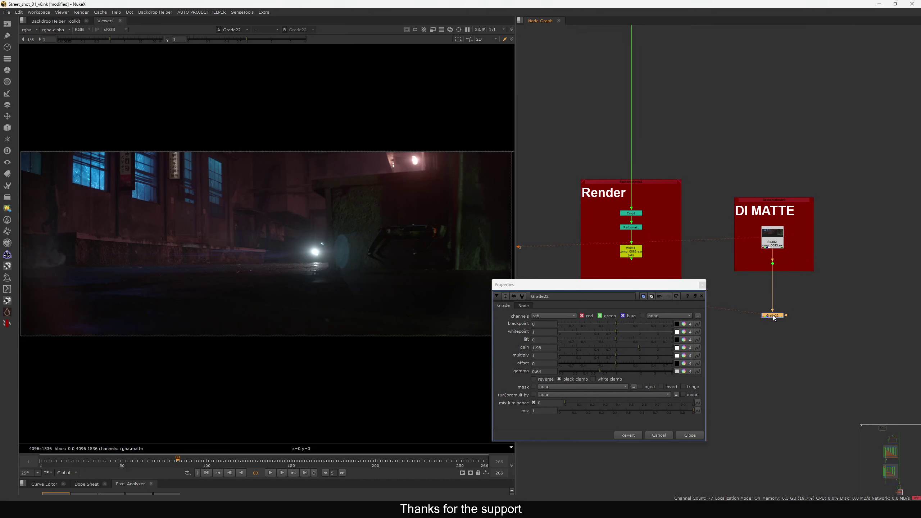
Step: Compare the ungraded image at the dot below Read2 with the Grade node's output, and reopen the Grade's properties
drag(774, 265, 736, 282)
key(1)
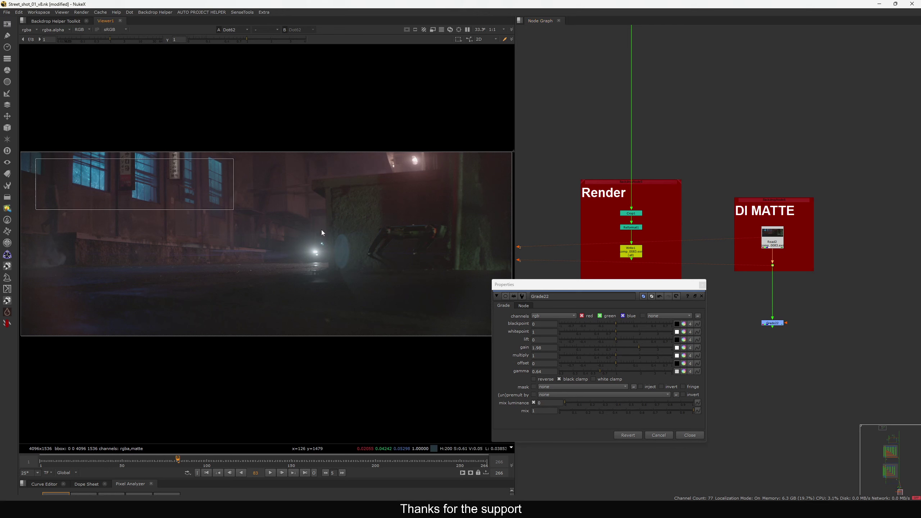
drag(321, 229, 499, 318)
click(702, 285)
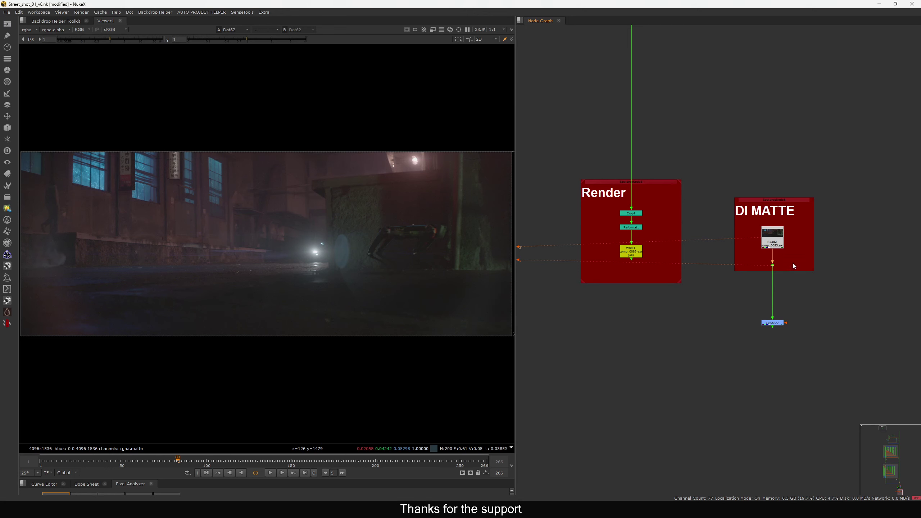
click(772, 266)
key(1)
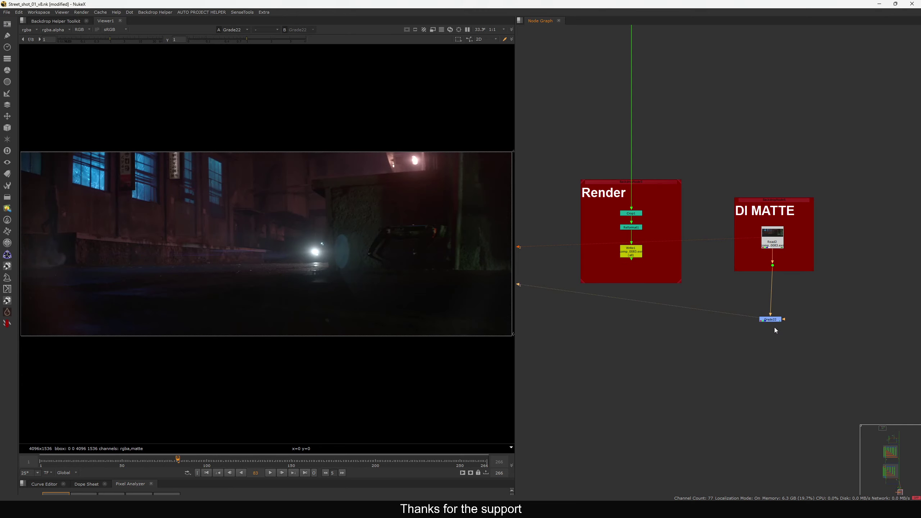
double_click(777, 321)
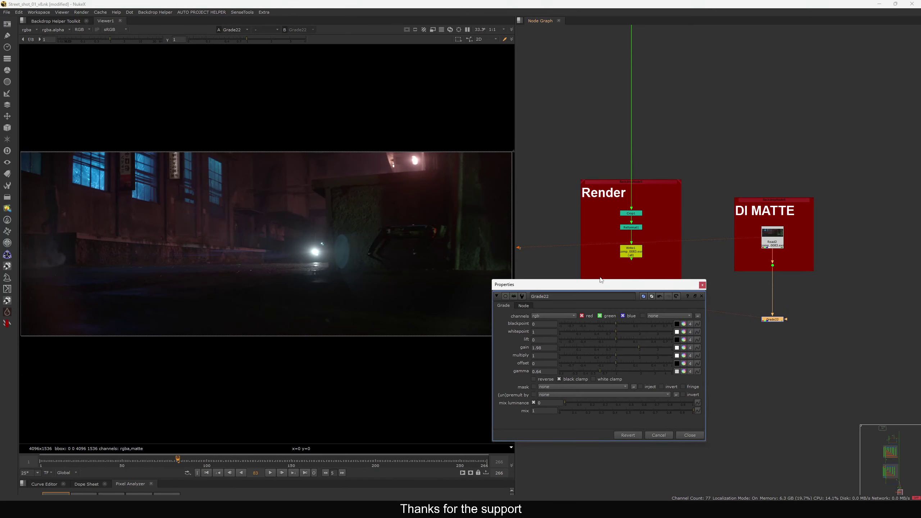
Step: Mask the Grade by matte.red, switch the mask to matte.blue, and re-enable the Grade node to check the matted correction
click(621, 286)
click(626, 332)
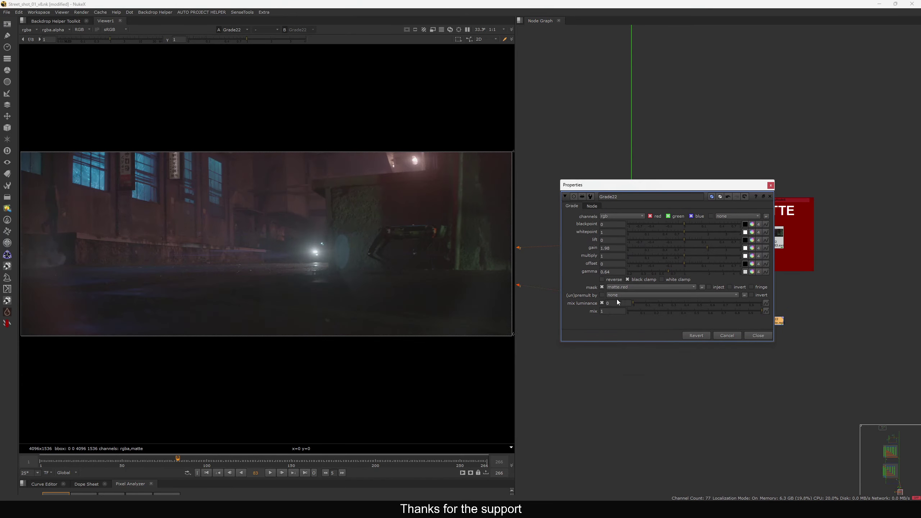
click(701, 304)
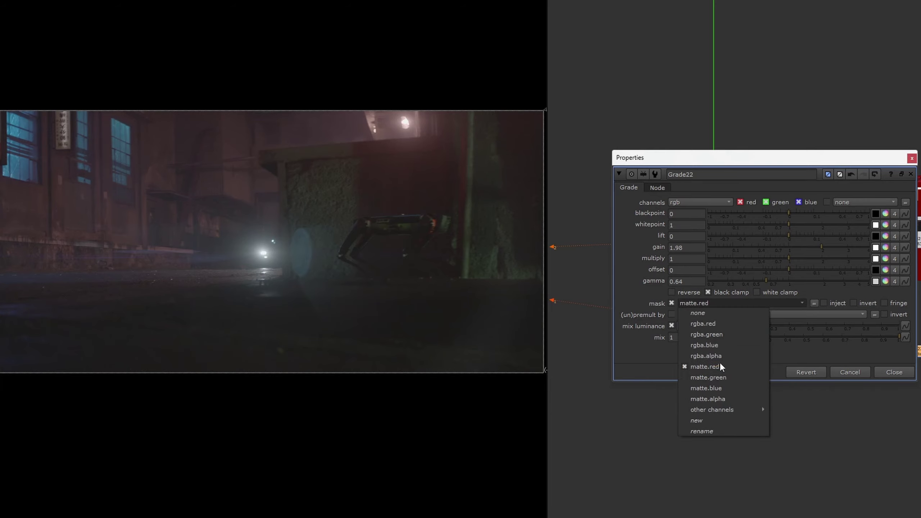
click(724, 388)
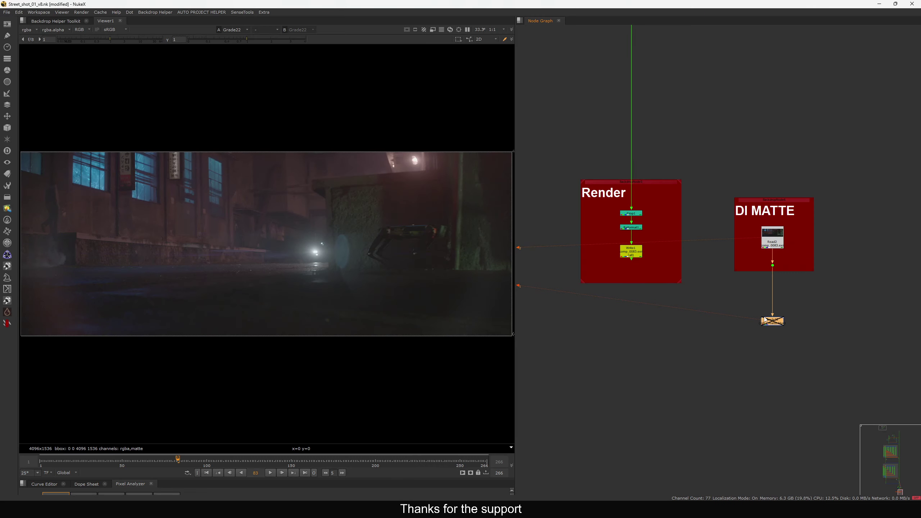
key(d)
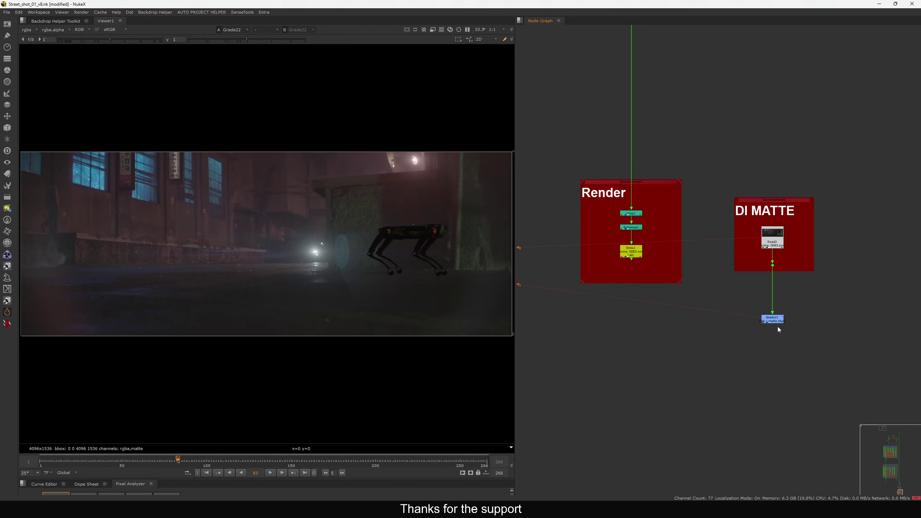
Step: Rework the Grade with its matte.blue mask kept, setting gain to 2.02 and gamma to 1
double_click(774, 319)
drag(616, 180, 687, 148)
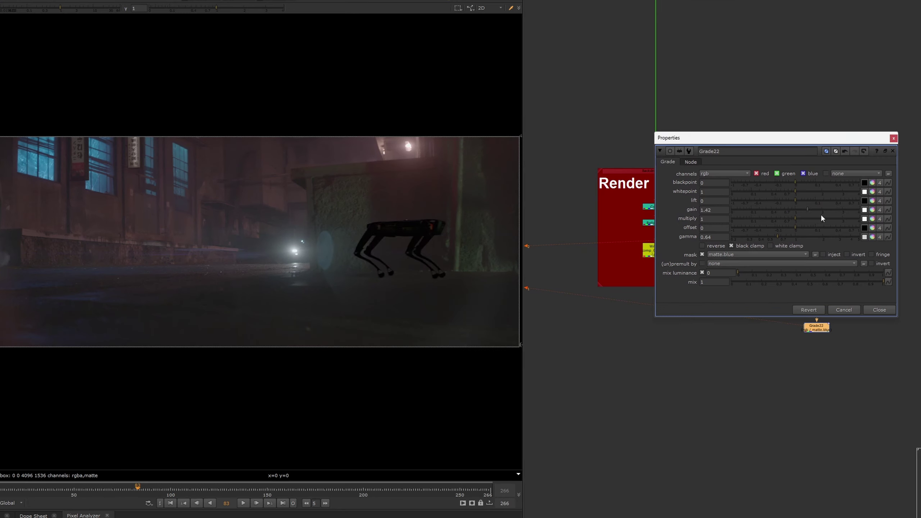
drag(821, 215, 799, 219)
key(ctrl+z)
key(ctrl+z)
Step: Switch the Grade's mask to matte.green and set its gain to 2.04
click(737, 255)
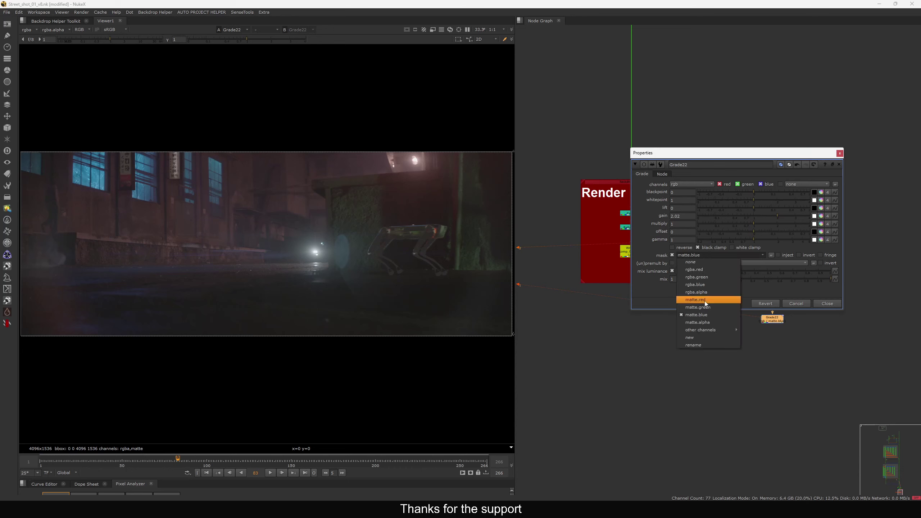
click(707, 306)
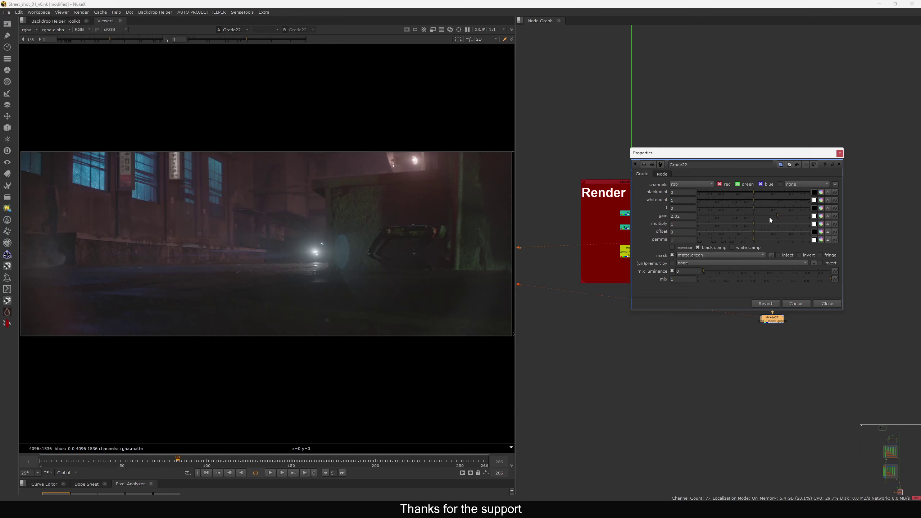
drag(778, 216, 786, 217)
Step: Go to frame 154, switch the Grade's mask to matte.red, and reset its gain to 1
click(298, 461)
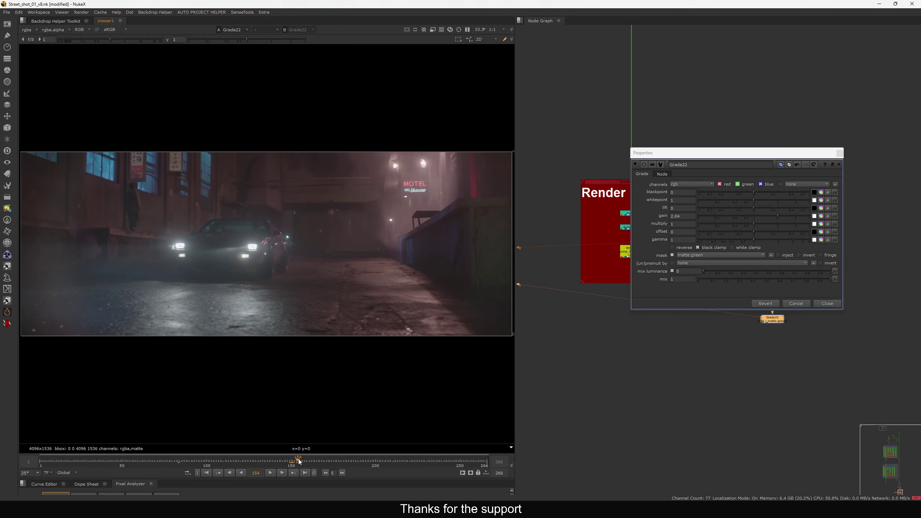
click(731, 255)
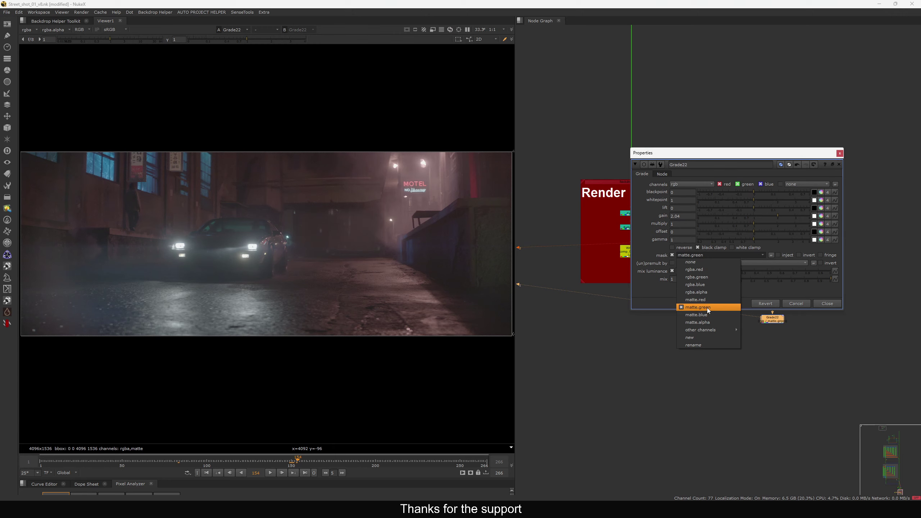
click(707, 308)
mouse_move(763, 217)
mouse_down()
mouse_move(746, 226)
mouse_move(768, 219)
mouse_up()
ctrl+click(768, 219)
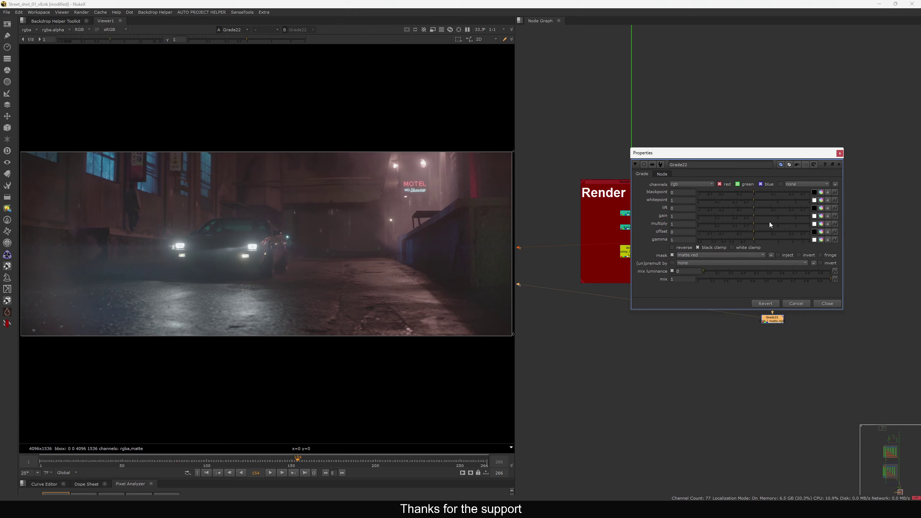
key(Escape)
Step: Replace the matte-masked Grade with a fresh, unmasked Grade node below Read2's dot and dismiss its properties
drag(770, 322, 771, 332)
drag(810, 310, 728, 353)
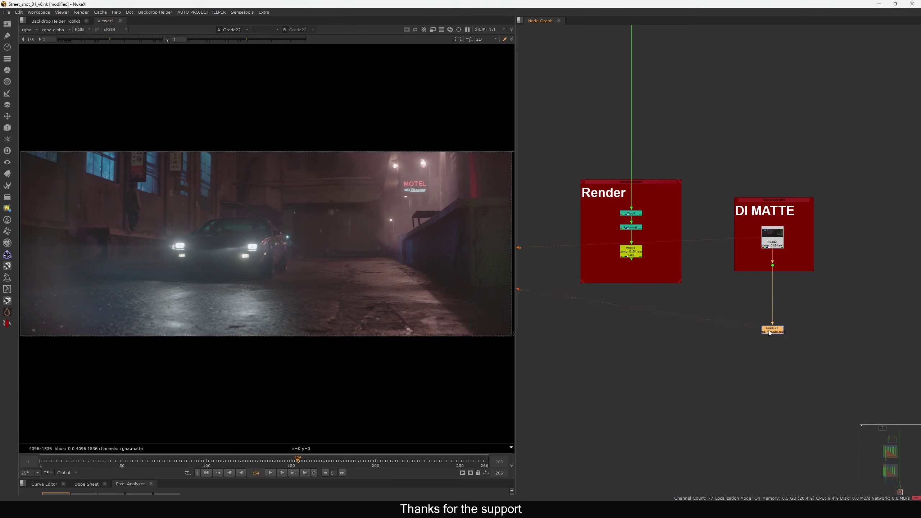
click(766, 310)
key(g)
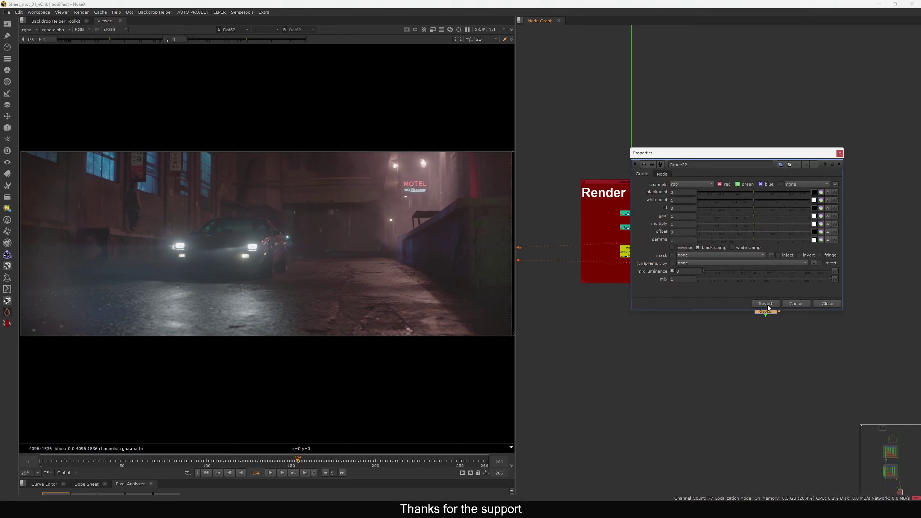
click(802, 304)
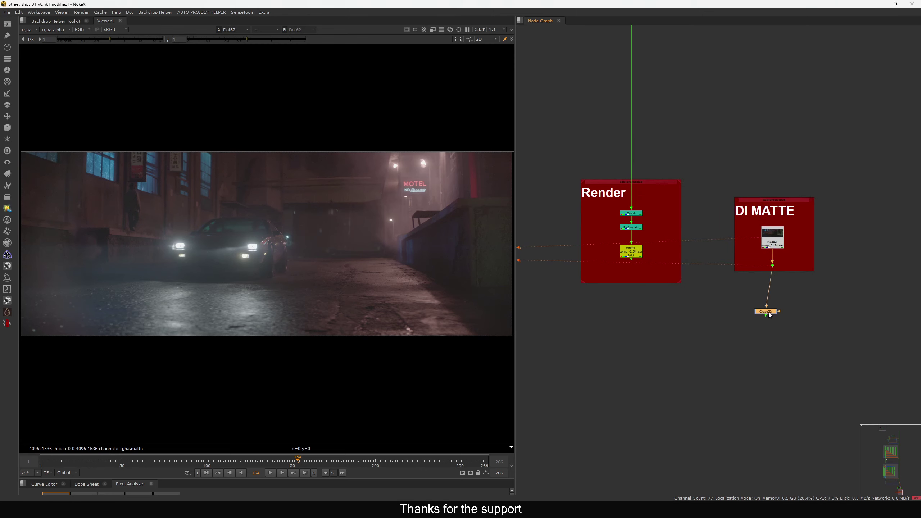
Step: Align the new Grade beneath Read2's dot and compare its output with the dot's output in the viewer
drag(770, 315, 715, 350)
key(1)
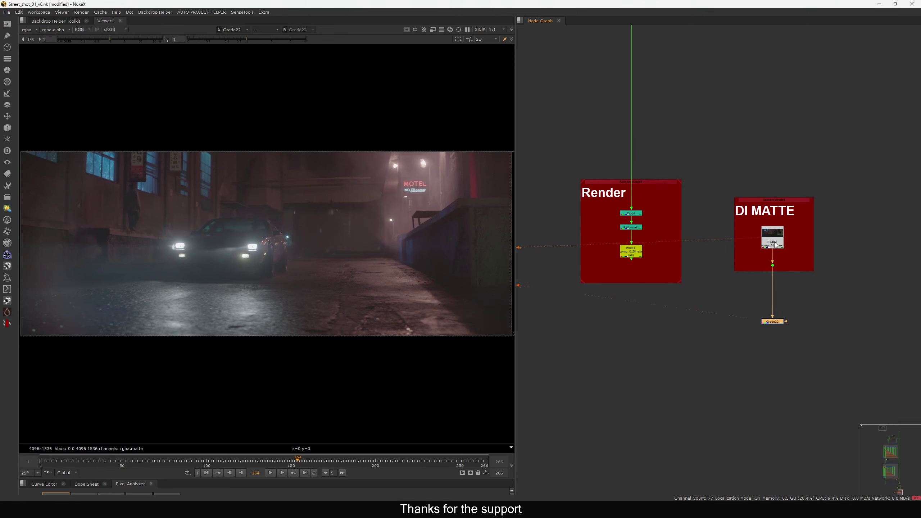
click(772, 265)
key(1)
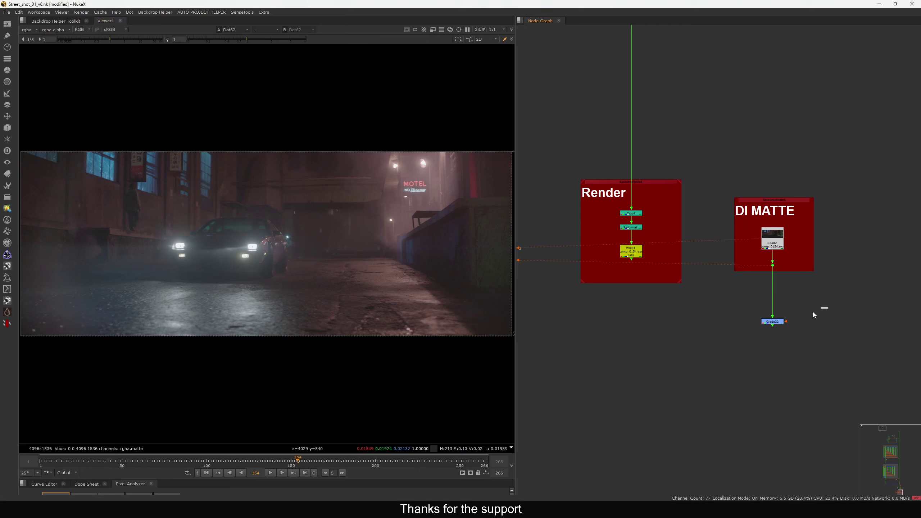
drag(813, 312, 755, 324)
key(1)
Step: Set the unmasked Grade's gain to 0.88 and gamma to 1.34, and delete the Grade node
double_click(782, 323)
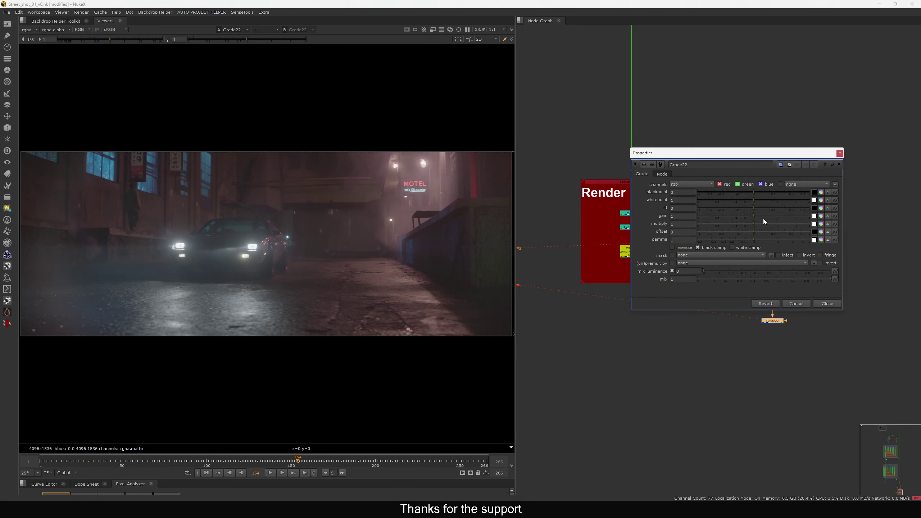
drag(759, 217, 763, 239)
drag(432, 189, 66, 341)
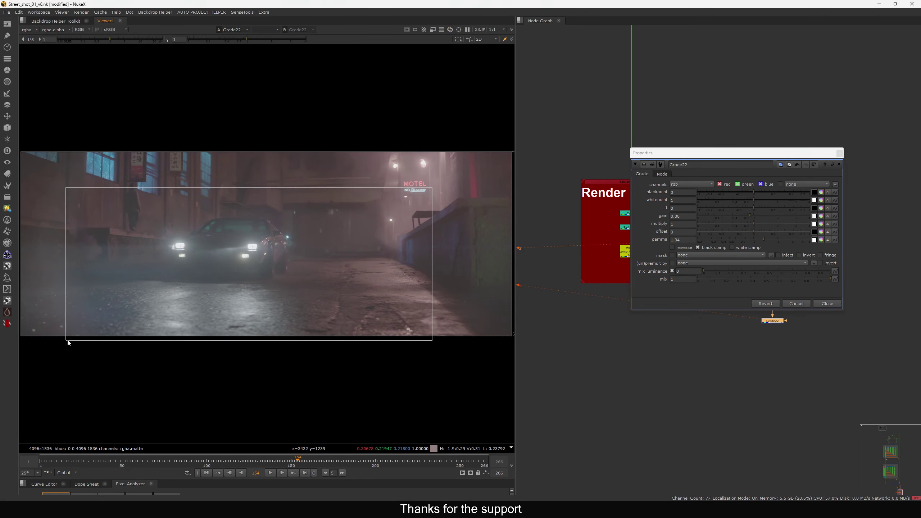
click(823, 306)
key(Delete)
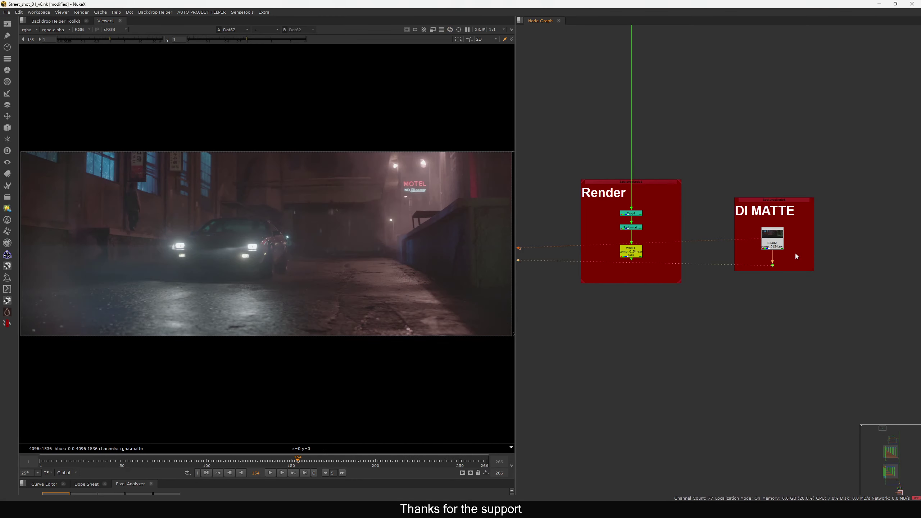
Step: View Read2's output and go to frame 131
drag(752, 265, 768, 241)
key(1)
click(748, 249)
middle_drag(748, 248, 757, 248)
drag(772, 236, 775, 235)
click(767, 232)
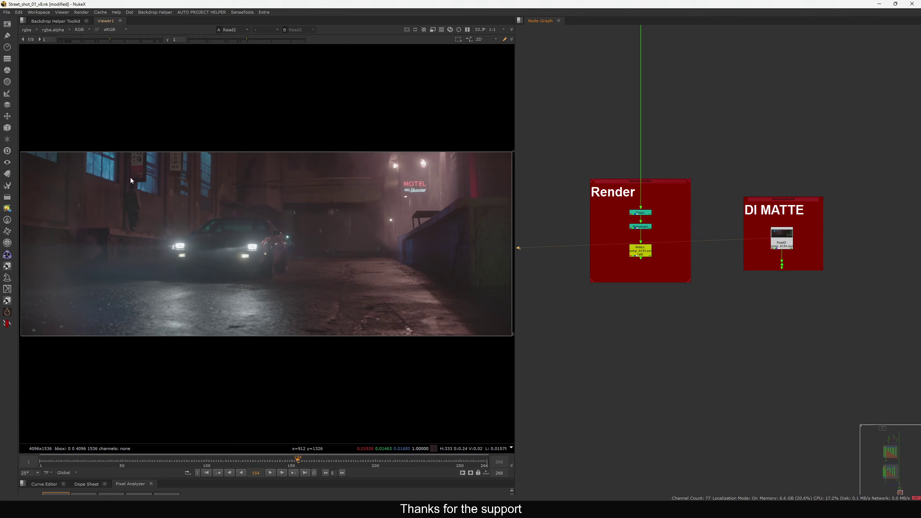
click(259, 460)
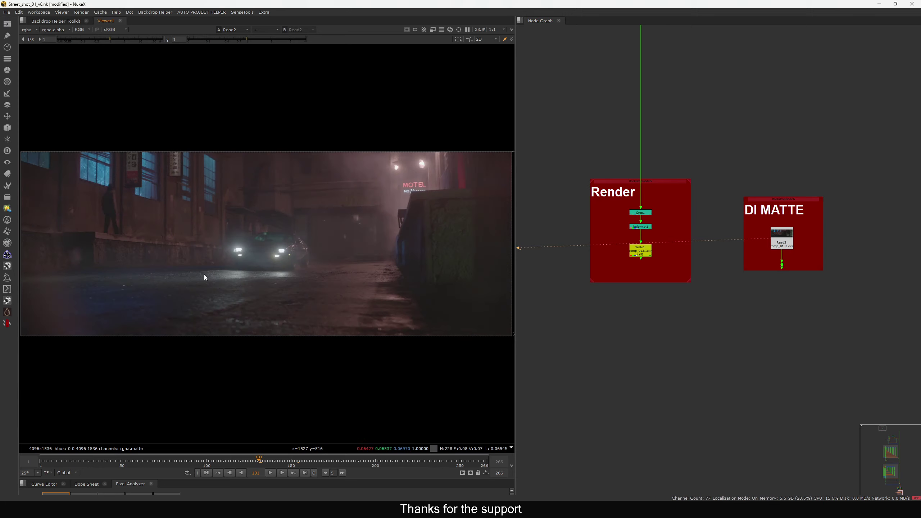
Step: Display Read2's matte layer around frame 99 and switch the viewer back to rgba for comparison
click(30, 30)
click(36, 67)
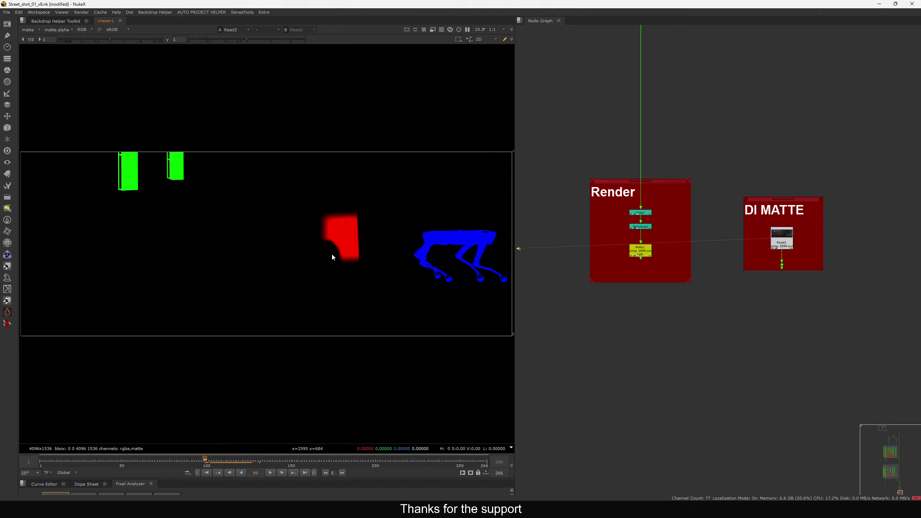
click(29, 30)
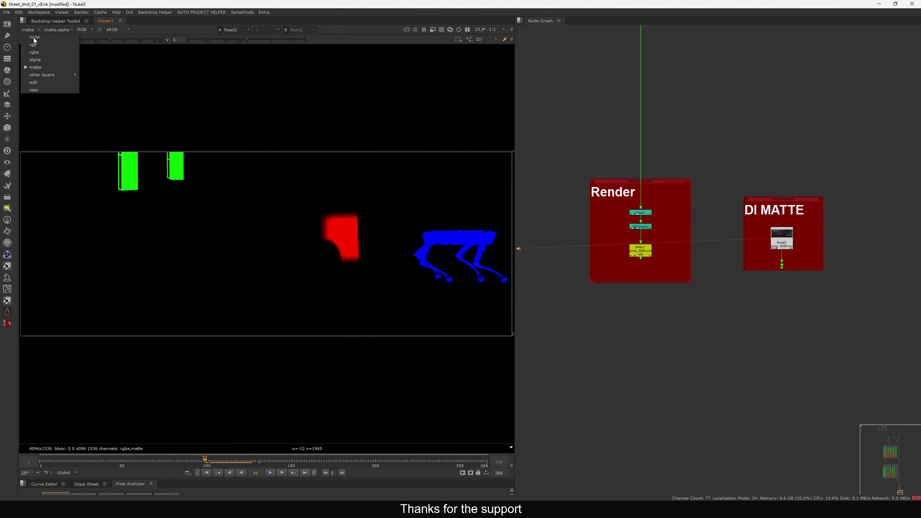
click(34, 43)
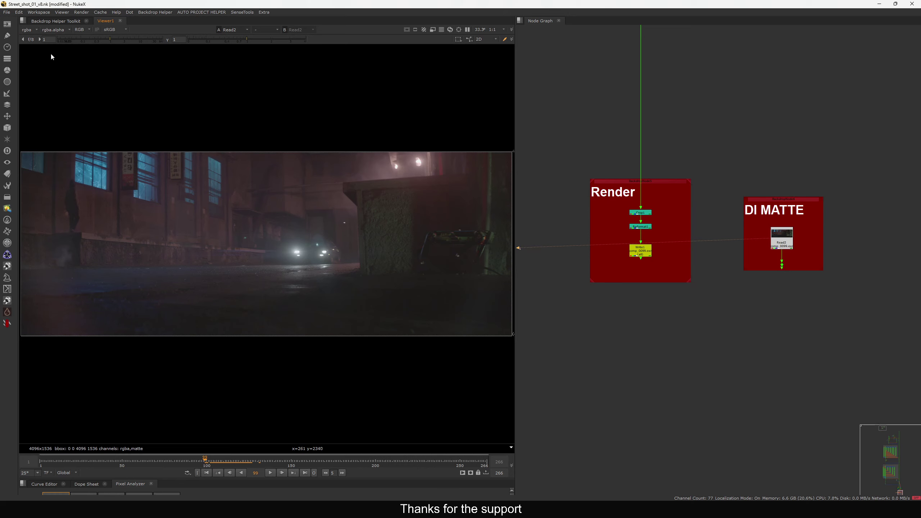
Step: Display the matte layer again and scrub through the frames around 80 to 95 to inspect the mattes' holdouts
click(29, 30)
click(37, 68)
drag(183, 460, 190, 464)
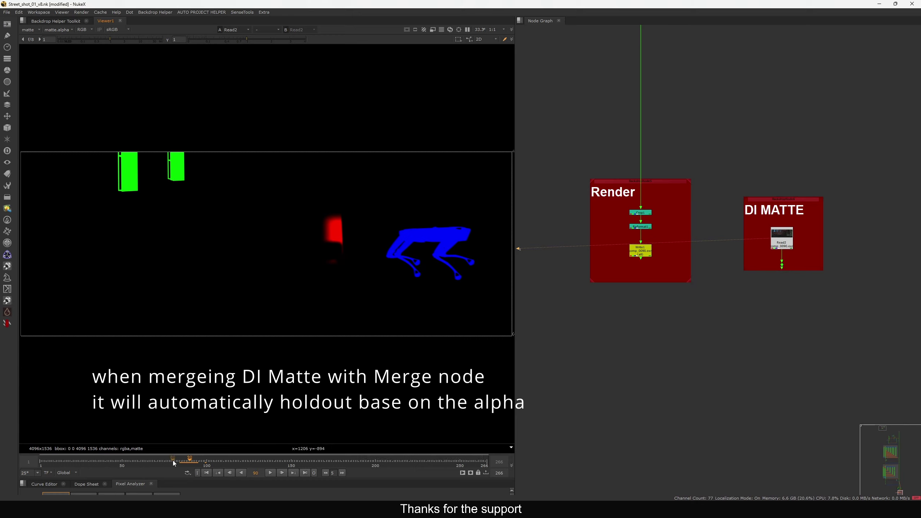
drag(173, 461, 199, 466)
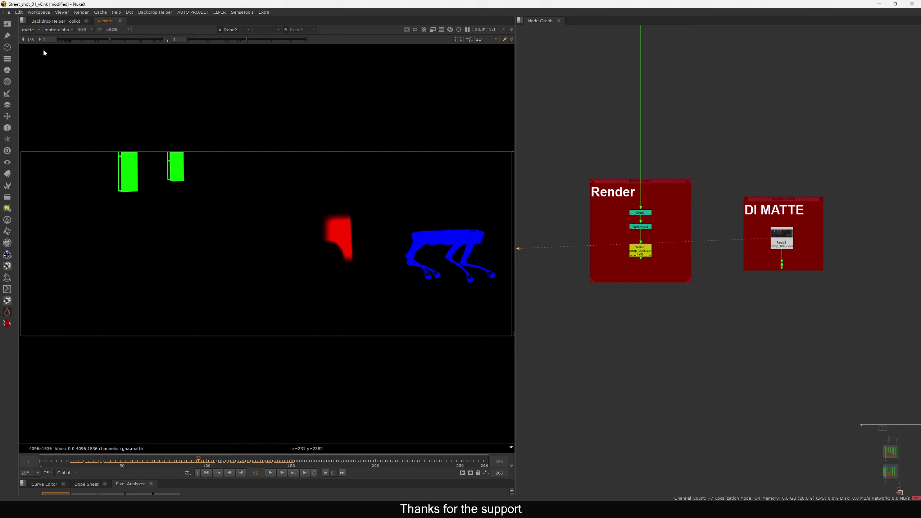
click(31, 29)
key(Escape)
Step: Add a Copy node in the empty area above the DI MATTE backdrop and attach a Shuffle node beneath it
key(k)
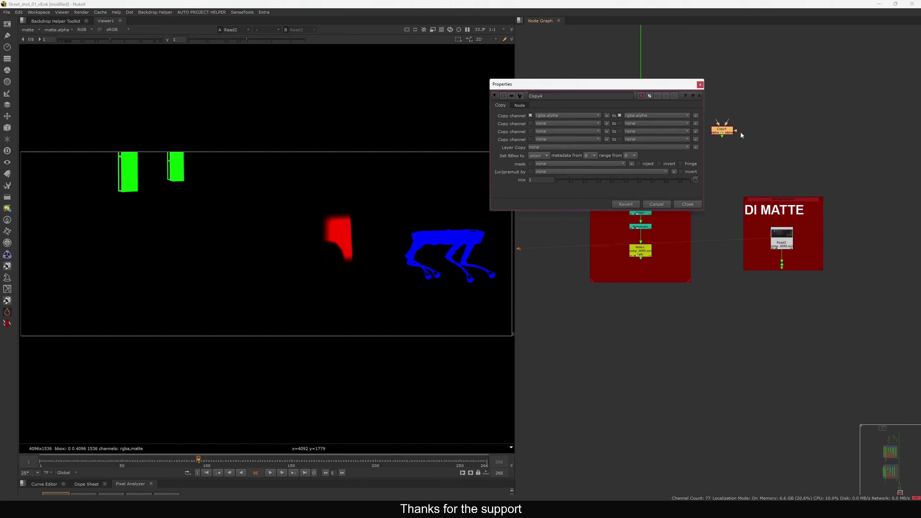
drag(725, 132, 772, 136)
key(Tab)
text(dh)
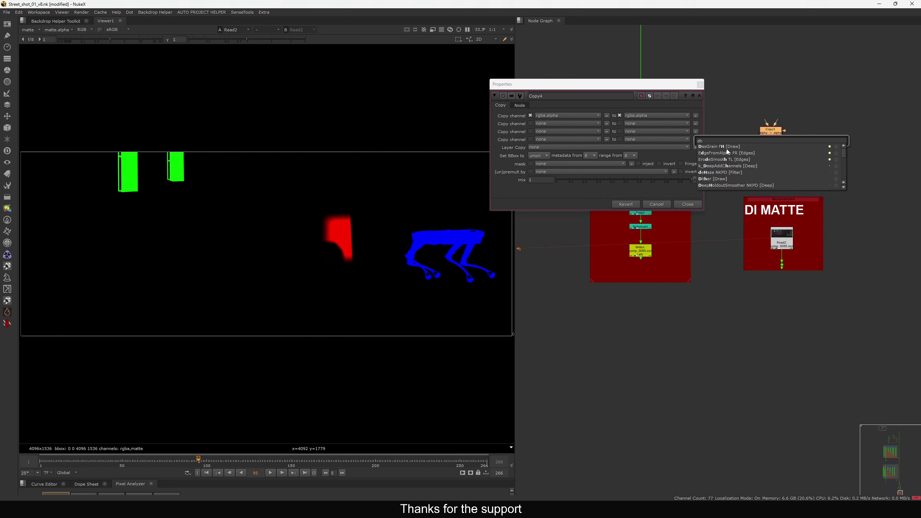
key(BackSpace)
key(BackSpace)
text(sh)
key(Return)
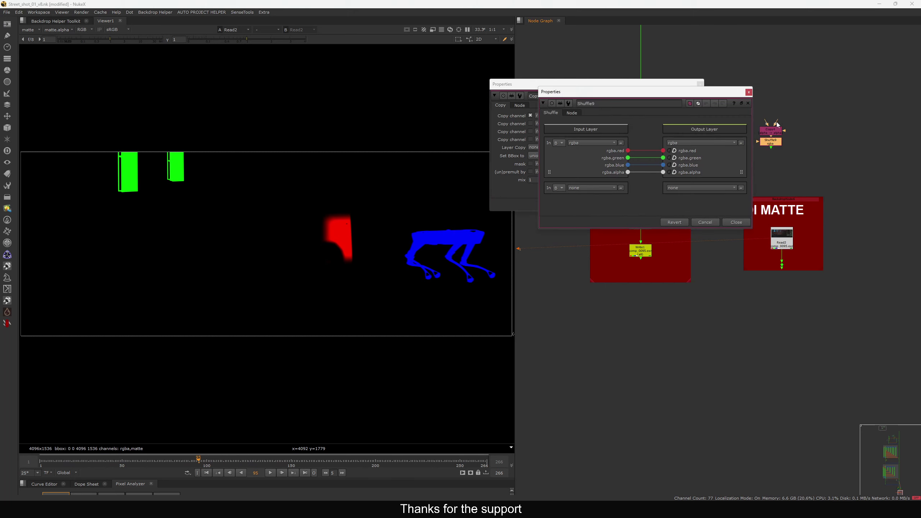
Step: Move the Shuffle node slightly lower and search for the Remove node
drag(774, 142, 775, 160)
key(Tab)
text(remove)
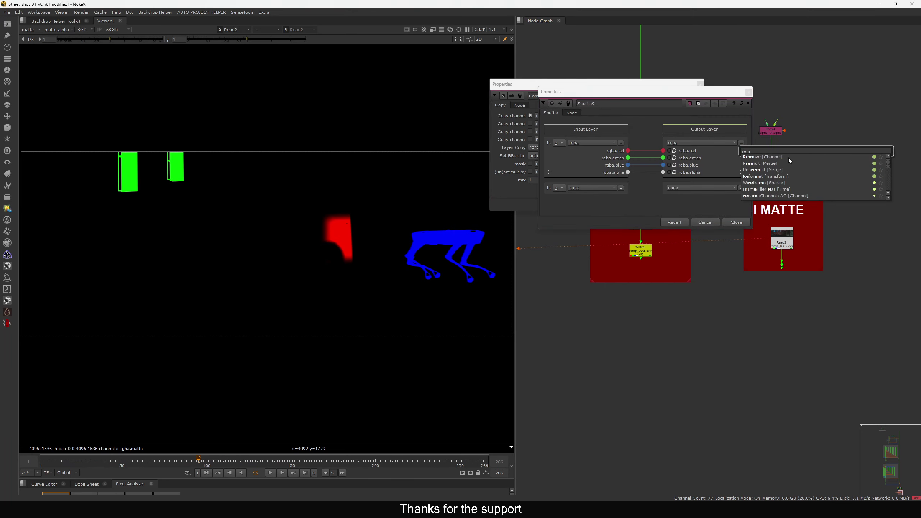
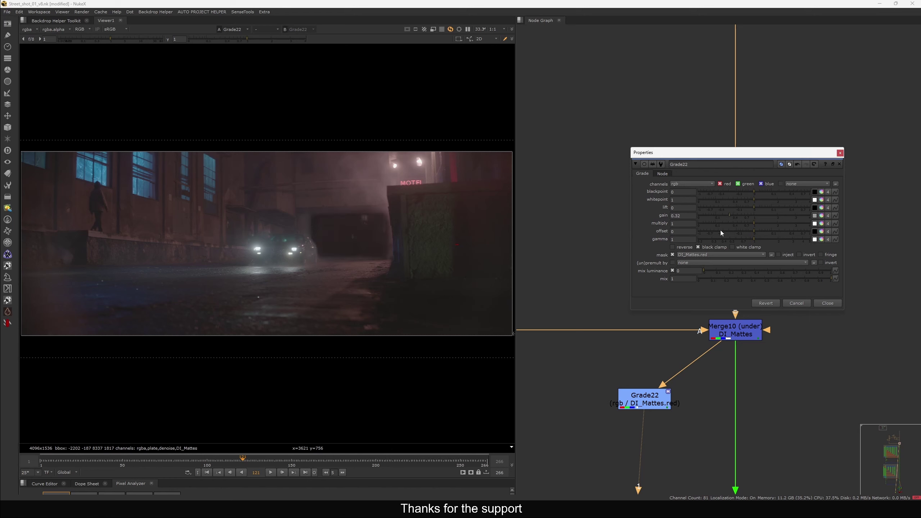
Step: Cancel the gain change on the DI_Mattes.red Grade and move the node to the right of Merge10
click(800, 305)
drag(630, 407, 804, 374)
middle_drag(784, 407, 721, 300)
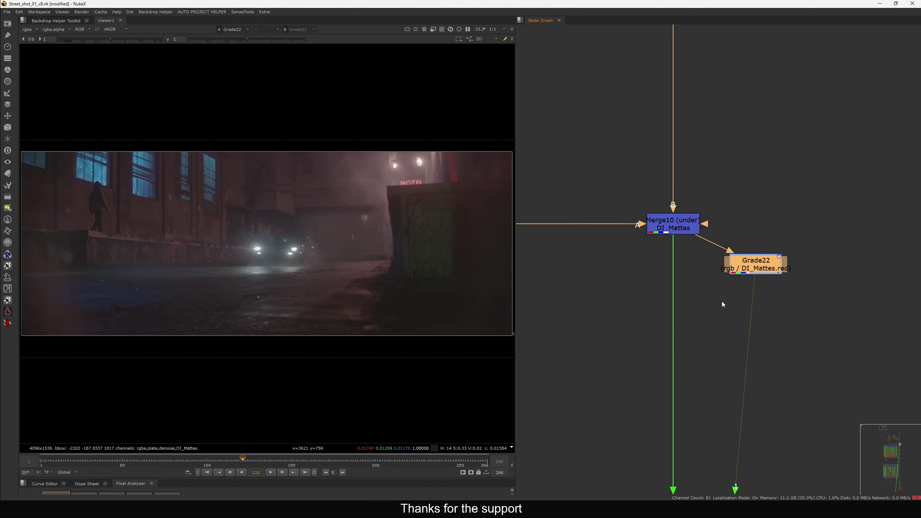
drag(758, 268, 793, 279)
Step: Reopen the Grade's properties, review the DI_Mattes channels available as its mask, and close the properties
double_click(794, 279)
click(697, 255)
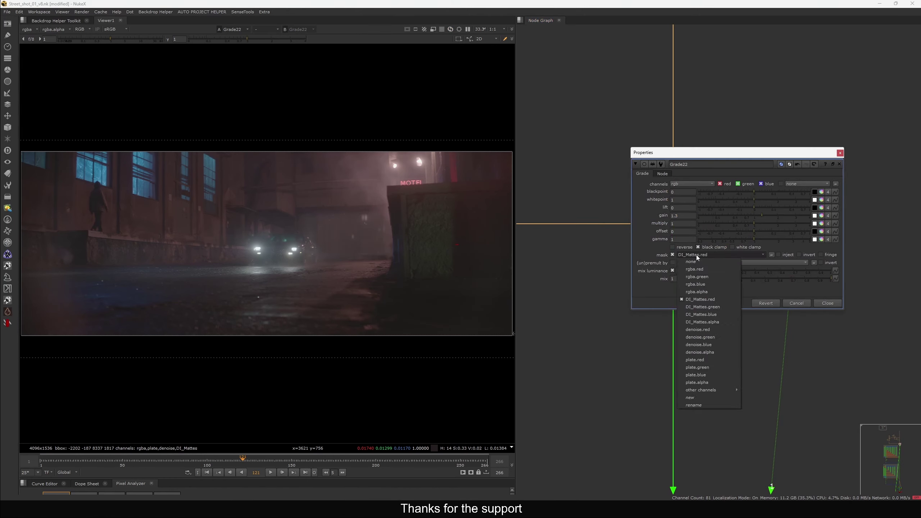
click(661, 305)
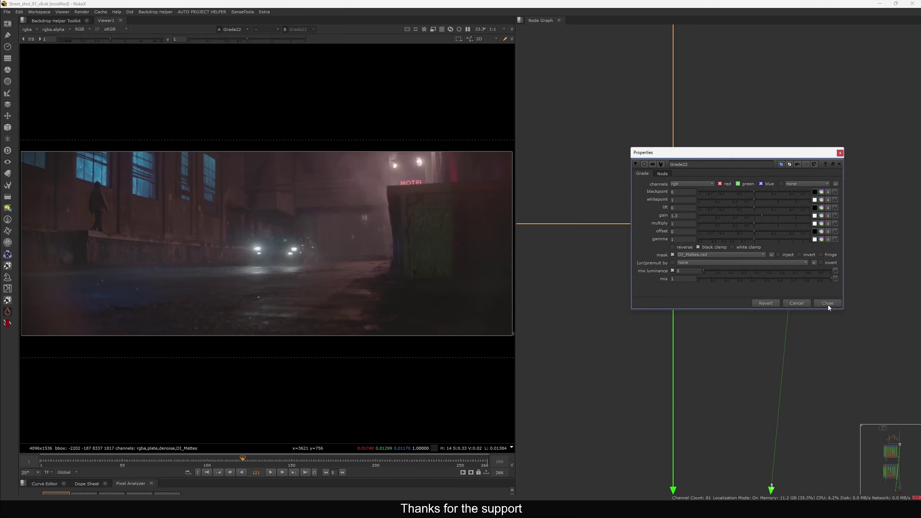
click(828, 303)
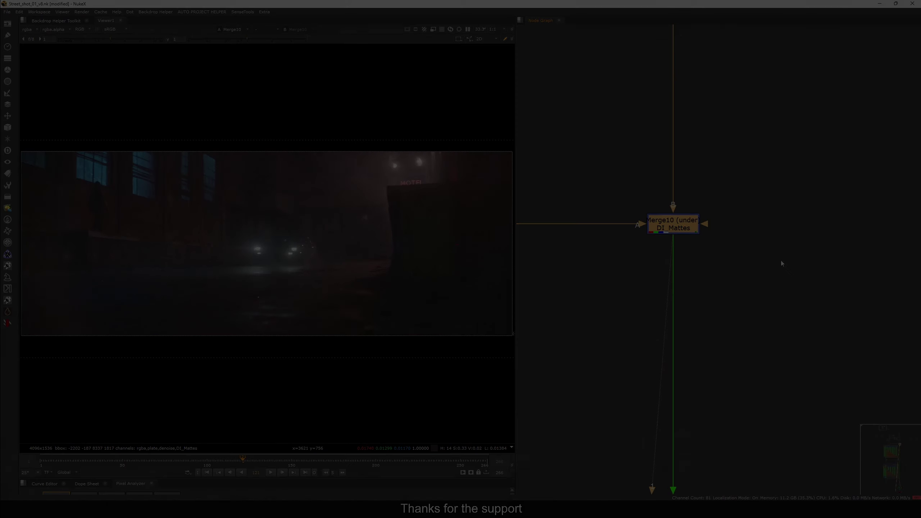
scroll(669, 290, down, 10)
scroll(690, 229, up, 10)
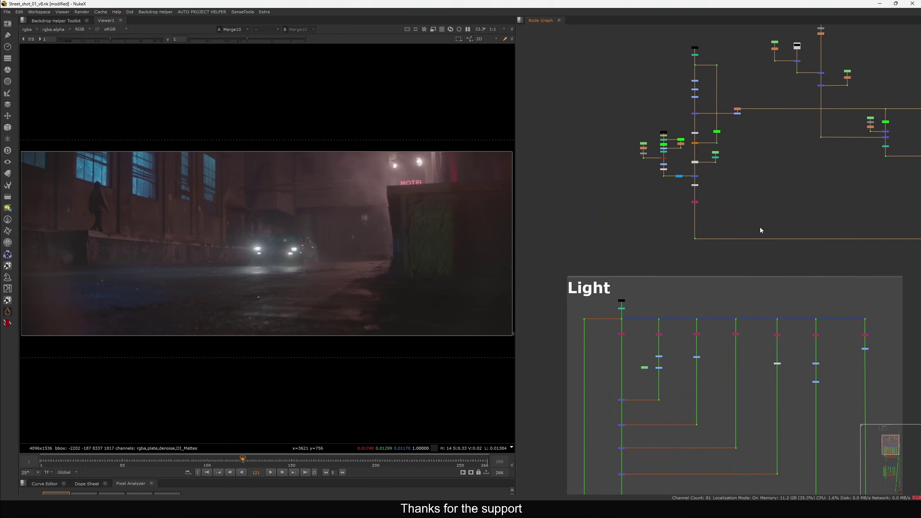
Step: Add a Remove node between Exposure2 and the Shuffle node beneath it
drag(733, 232, 731, 242)
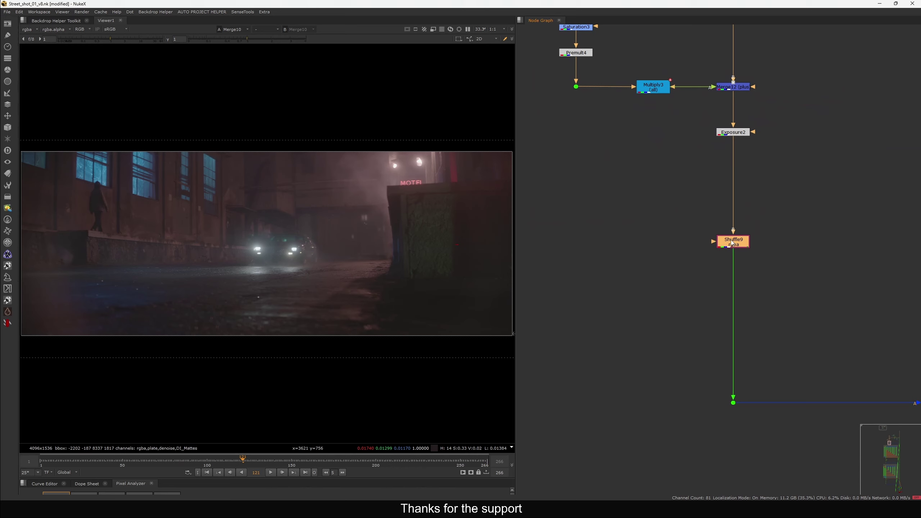
click(752, 145)
drag(793, 118, 688, 189)
key(1)
click(689, 191)
key(Tab)
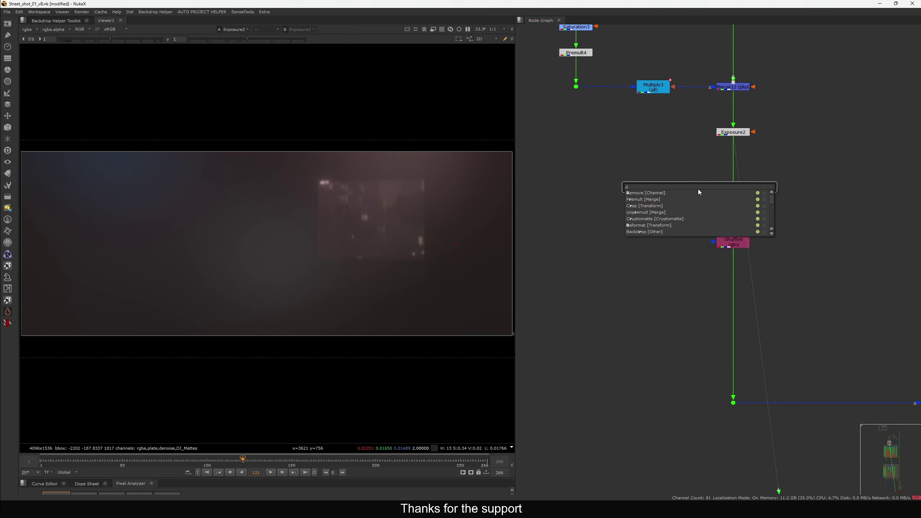
text(remove)
key(Return)
drag(697, 193, 735, 206)
click(771, 173)
Step: View Exposure2's output and check which layers are available for display at that point
scroll(779, 217, down, 10)
middle_drag(750, 322, 707, 315)
scroll(783, 220, up, 9)
middle_drag(738, 192, 818, 179)
drag(823, 178, 724, 213)
key(1)
click(765, 195)
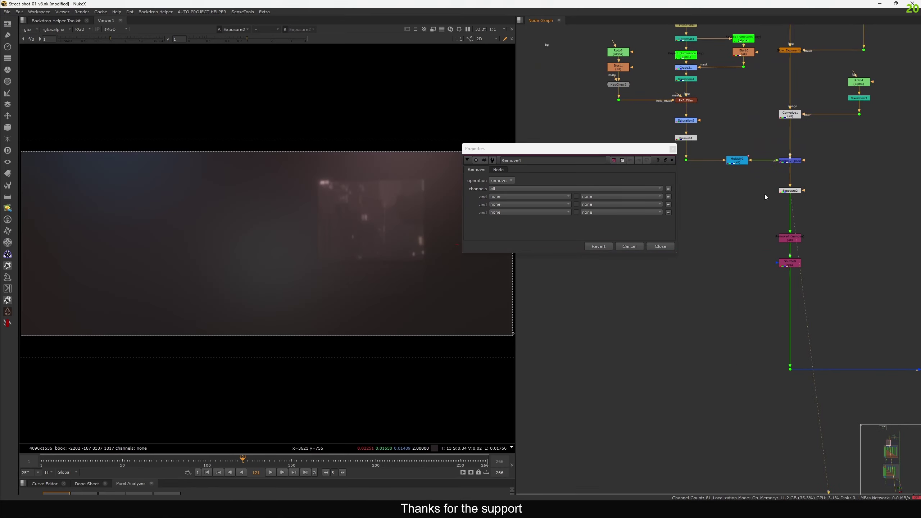
click(30, 30)
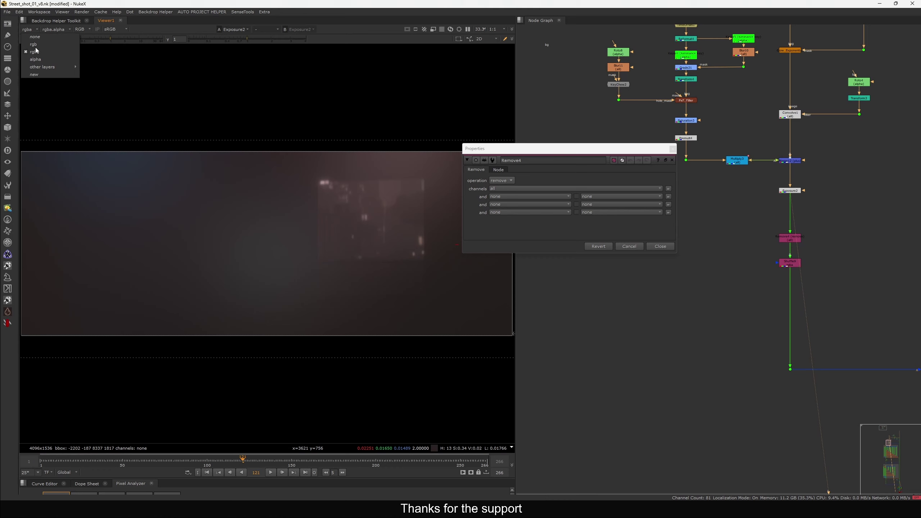
click(32, 102)
Step: View the new Remove node, set its operation to keep with rgba channels, and close its properties
click(789, 242)
key(1)
scroll(790, 242, up, 5)
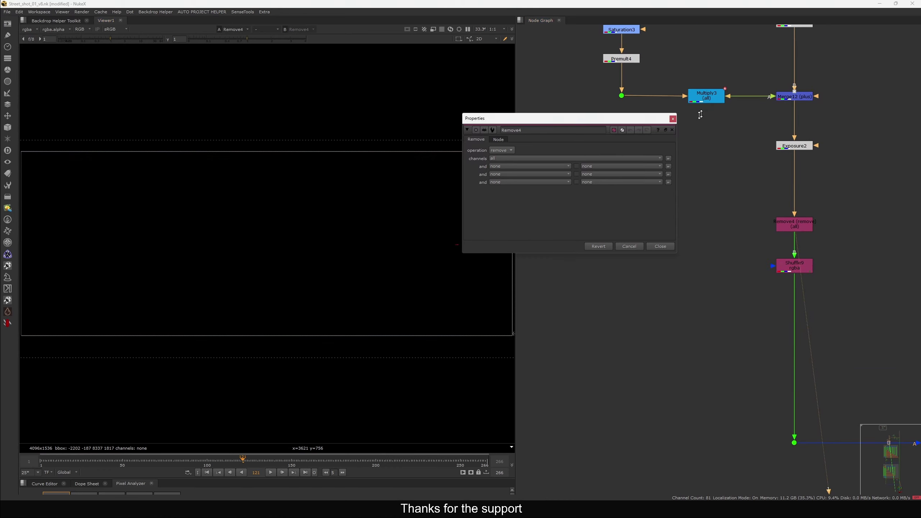
click(505, 172)
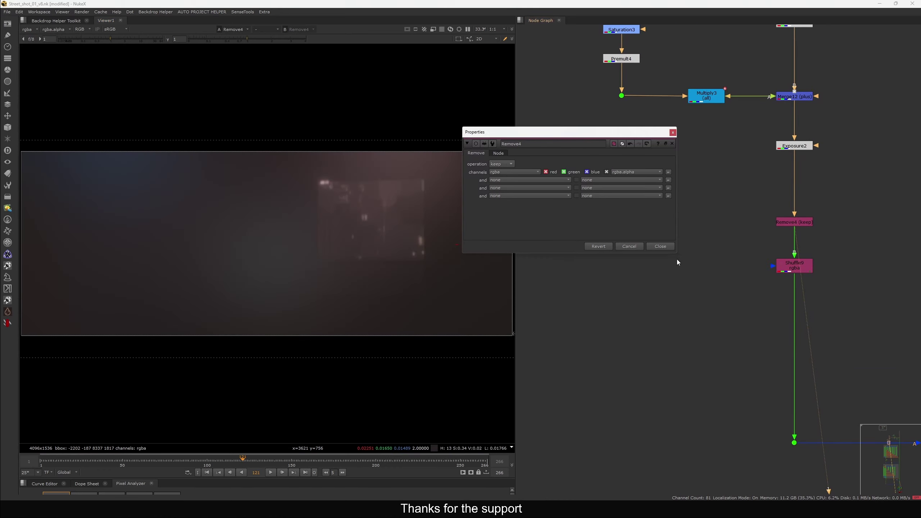
click(660, 247)
Step: Move the Remove node slightly up and the Shuffle node slightly down to space them apart
click(806, 215)
drag(806, 214, 803, 215)
drag(806, 268, 806, 280)
Step: Colour the Shuffle node below the Remove node orange
drag(846, 255, 740, 315)
key(ctrl+shift+c)
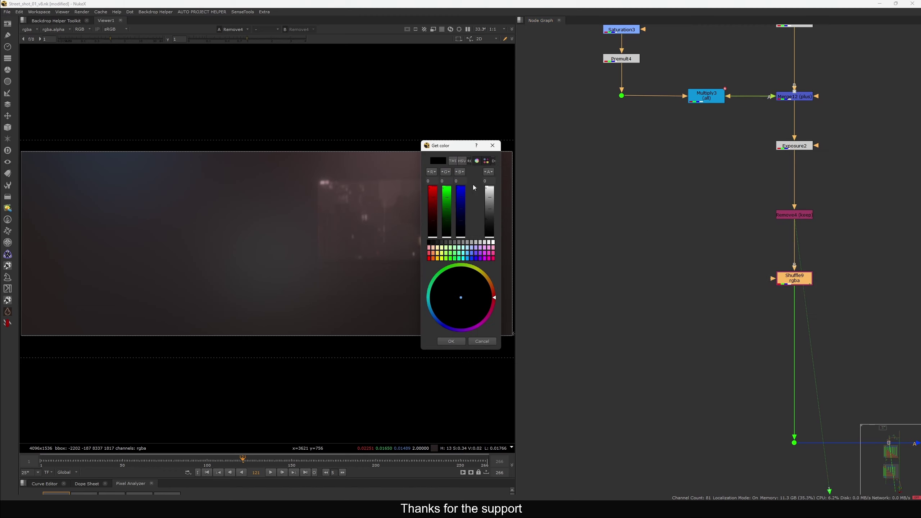
click(438, 258)
click(433, 259)
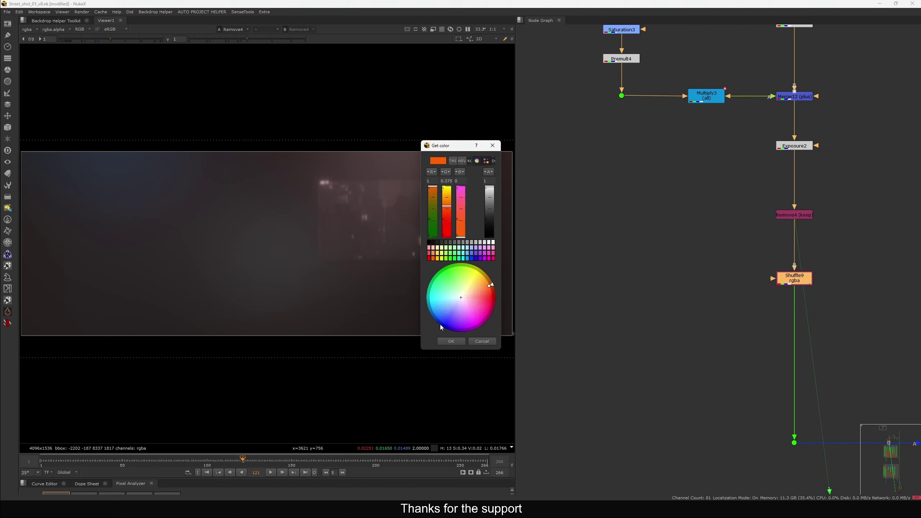
key(Return)
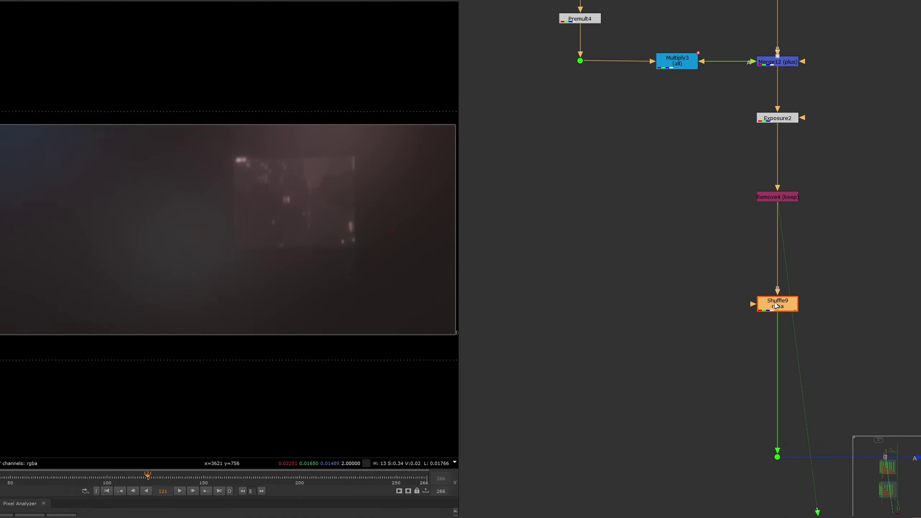
drag(842, 258, 745, 305)
Step: View the output of the dot that ends the branch below the upper Light backdrop
scroll(560, 352, down, 6)
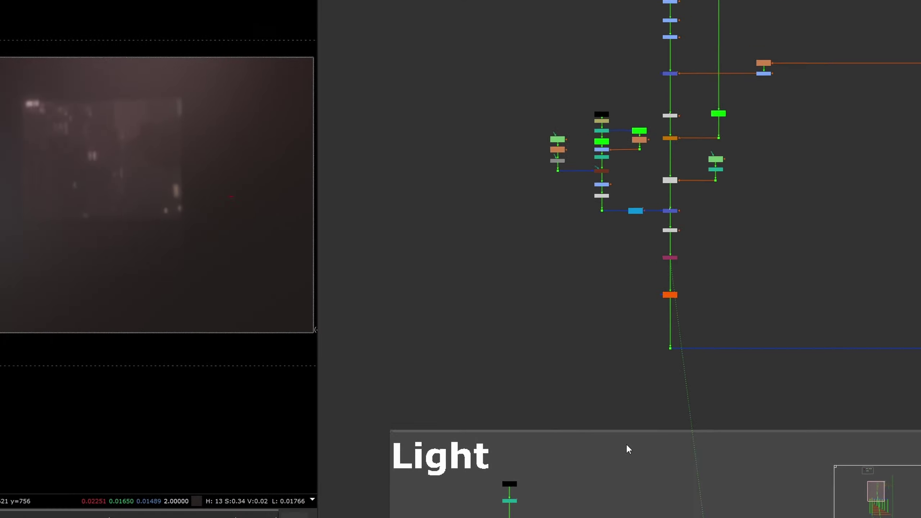
middle_drag(627, 446, 708, 265)
scroll(709, 265, down, 5)
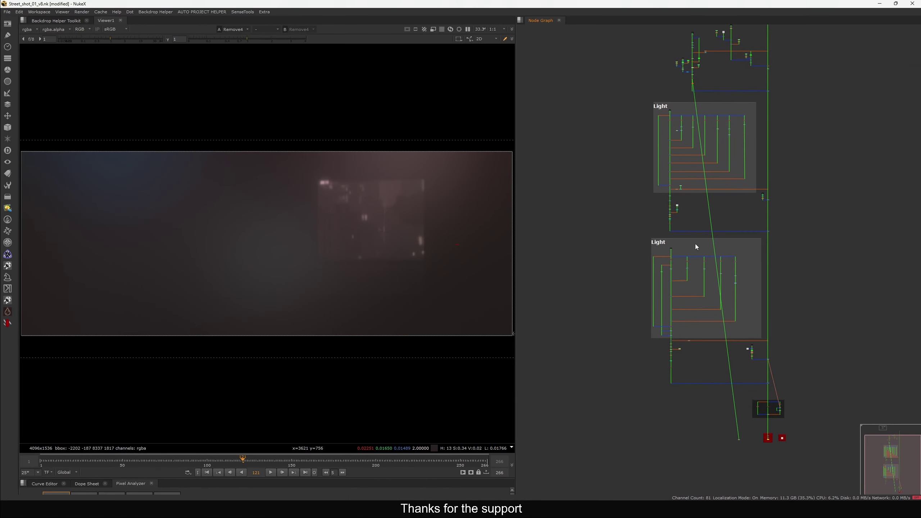
scroll(682, 232, up, 6)
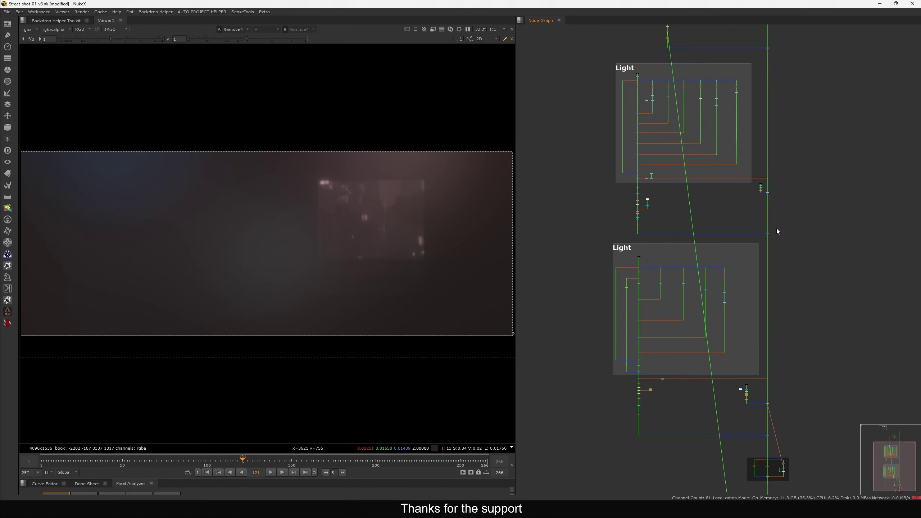
drag(685, 228, 687, 228)
key(1)
middle_drag(691, 231, 712, 234)
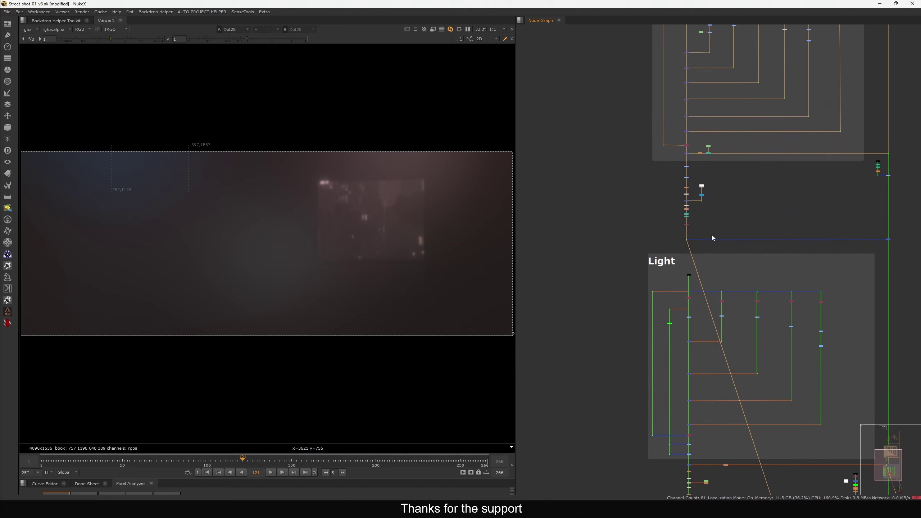
Step: View Merge4, where the upper Light branch joins the main comp
middle_drag(818, 243, 708, 253)
scroll(793, 251, up, 6)
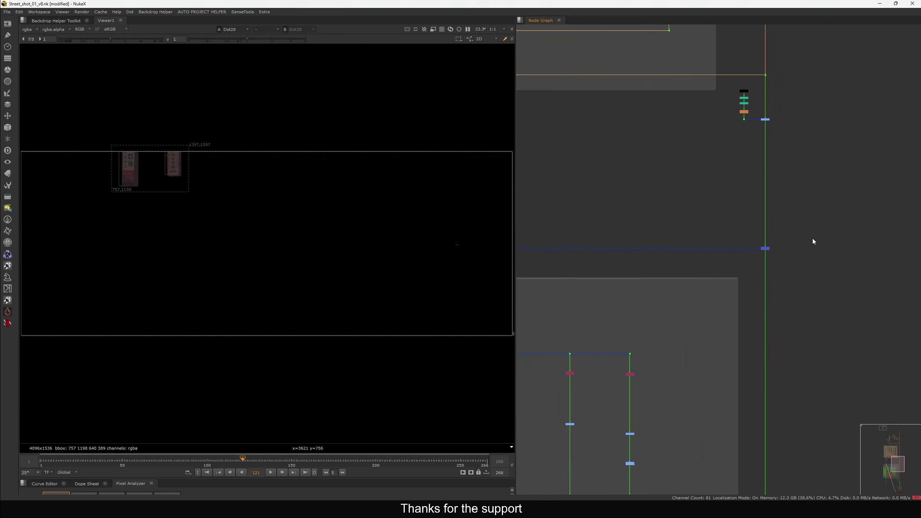
drag(812, 232, 733, 273)
key(1)
middle_drag(761, 253, 796, 255)
scroll(796, 254, up, 5)
drag(854, 226, 751, 285)
Step: Paste a copy of the orange Shuffle node into the branch below Remove3
middle_drag(570, 275, 918, 272)
scroll(704, 192, up, 8)
middle_drag(703, 192, 752, 199)
scroll(753, 202, up, 2)
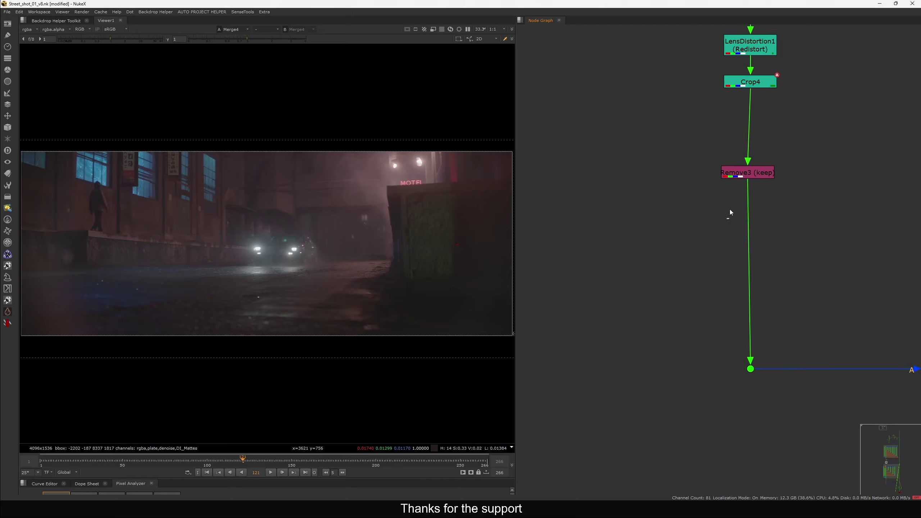
key(ctrl+v)
drag(733, 236, 747, 247)
Step: Reroute rgba.alpha from DI_Mattes.red to DI_Mattes.green in the pasted Shuffle and close its properties
key(1)
double_click(747, 247)
drag(673, 182, 756, 132)
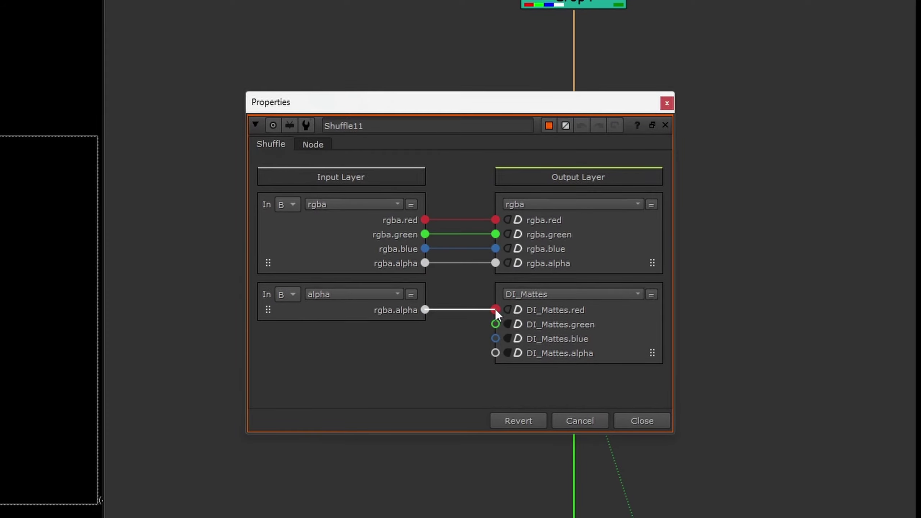
drag(707, 239, 708, 246)
drag(580, 110, 532, 94)
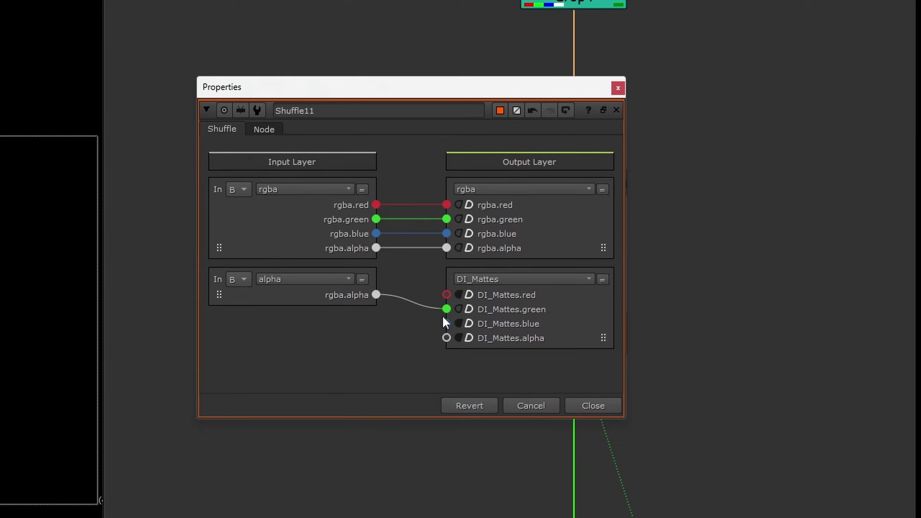
click(583, 407)
Step: View Merge4 and set its also merge channels to DI_Mattes, closing its properties
scroll(778, 300, down, 5)
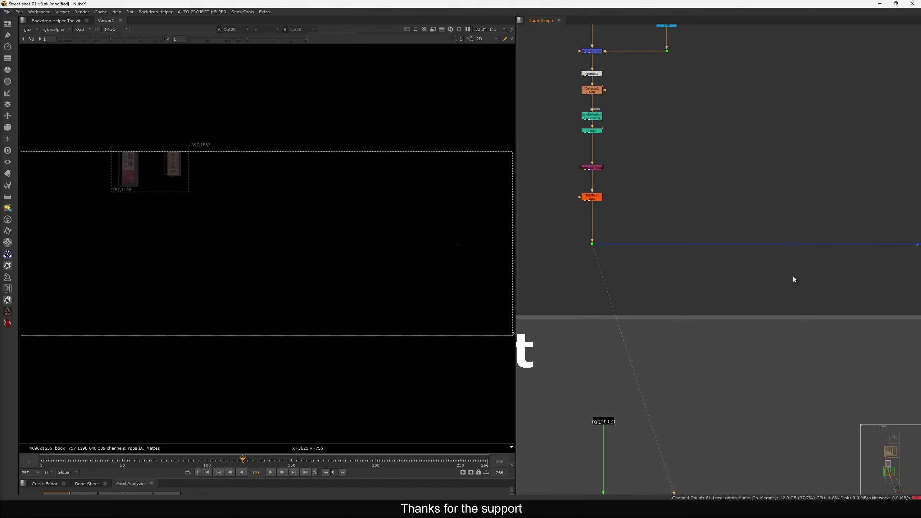
middle_drag(828, 244, 761, 226)
scroll(762, 226, up, 8)
drag(862, 188, 753, 257)
key(1)
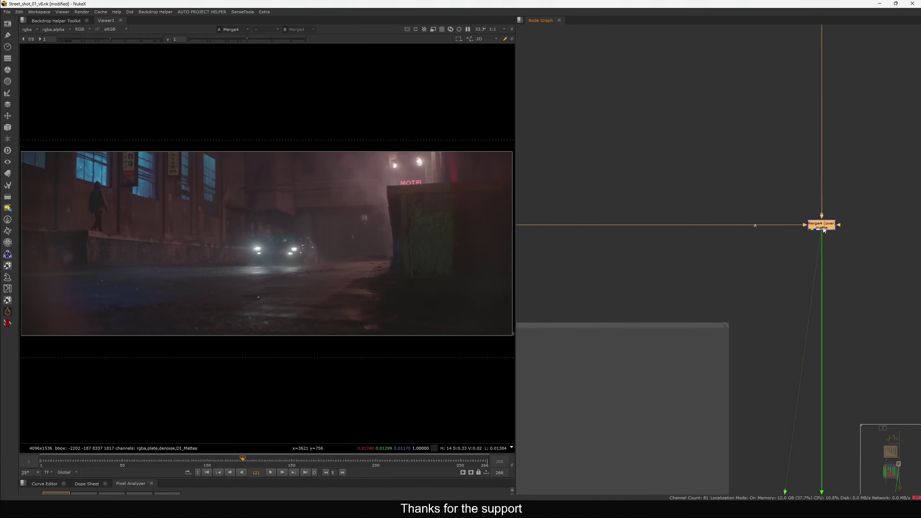
double_click(819, 222)
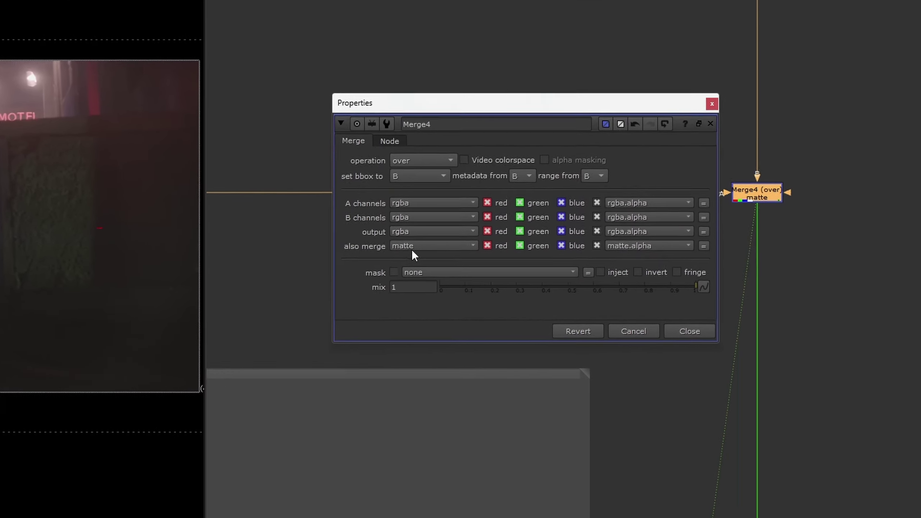
click(640, 254)
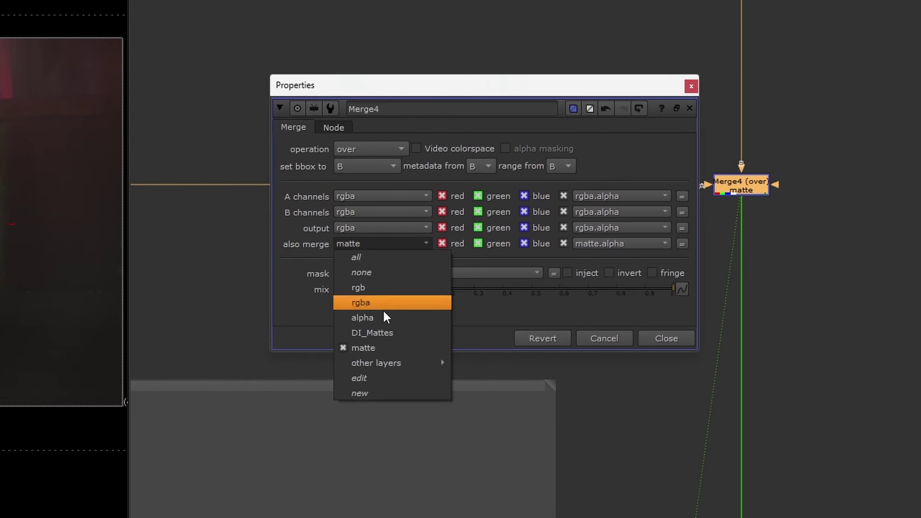
click(384, 334)
click(662, 332)
Step: Display the DI_Mattes layer of Merge4 in the viewer
drag(858, 124, 568, 312)
click(566, 312)
click(36, 29)
click(40, 68)
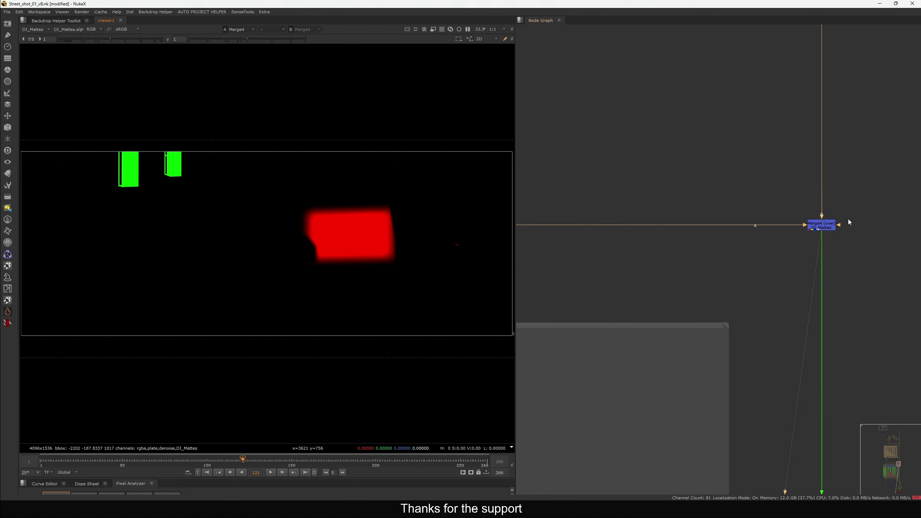
Step: Toggle Merge4 off and on to compare the DI_Mattes layer with and without its branch
click(831, 226)
key(d)
key(d)
key(d)
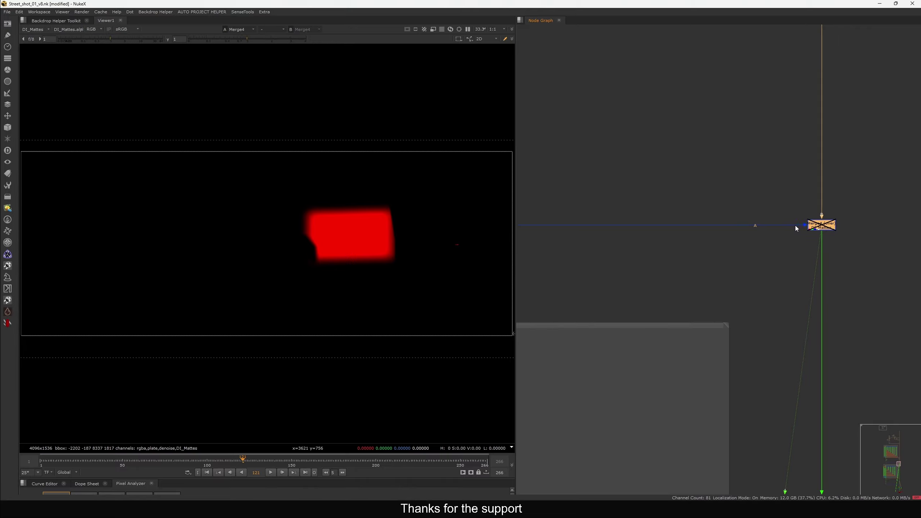
key(d)
Step: Reopen the properties of the Shuffle below Remove3 and review its DI_Mattes channel routing
scroll(713, 214, down, 7)
middle_drag(602, 259, 730, 248)
scroll(699, 218, up, 10)
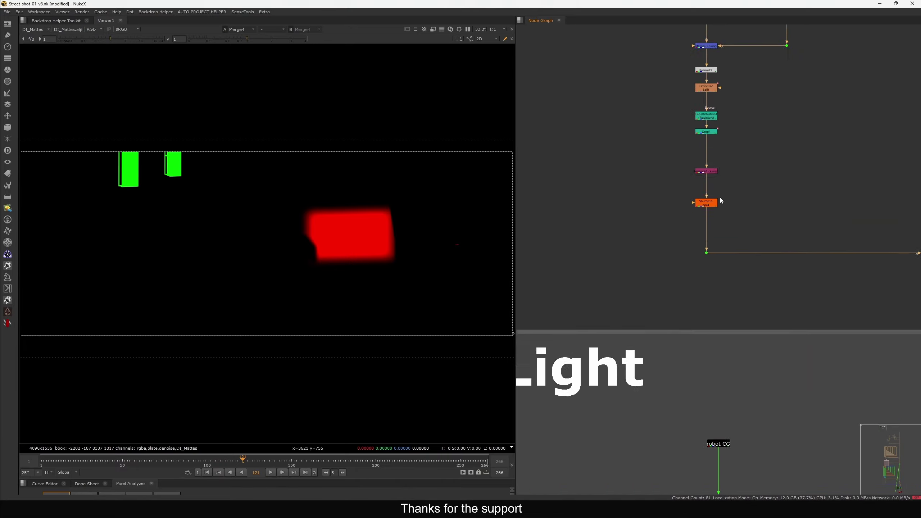
double_click(702, 210)
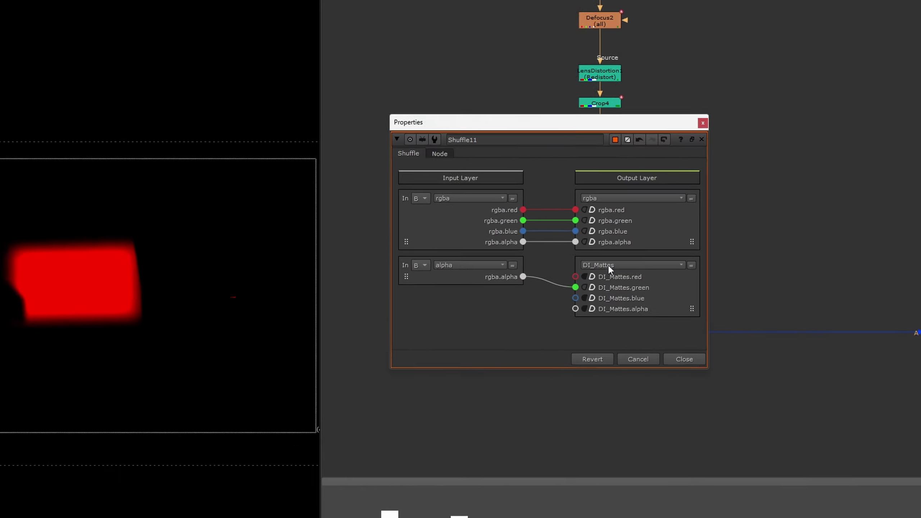
click(761, 287)
Step: Display the rgba layer of Merge1 at an earlier frame that shows the robot
scroll(674, 350, down, 10)
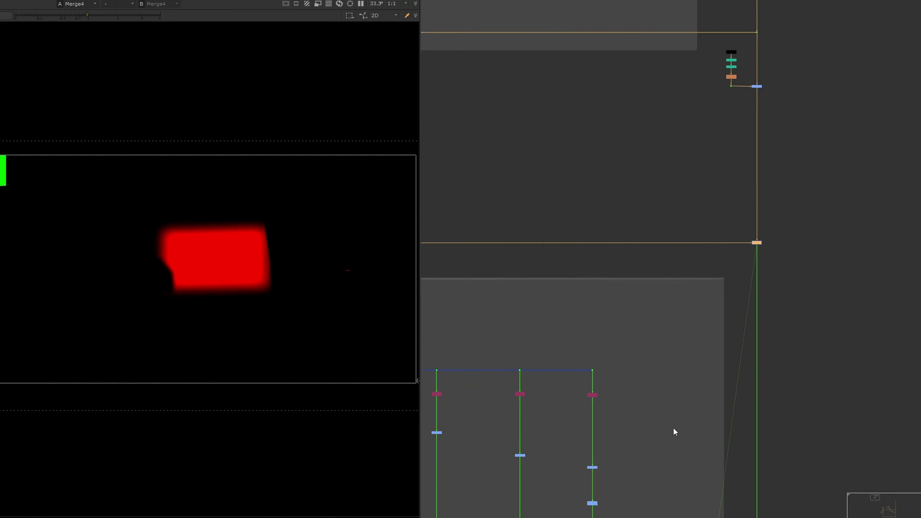
scroll(673, 427, down, 3)
middle_drag(695, 428, 723, 297)
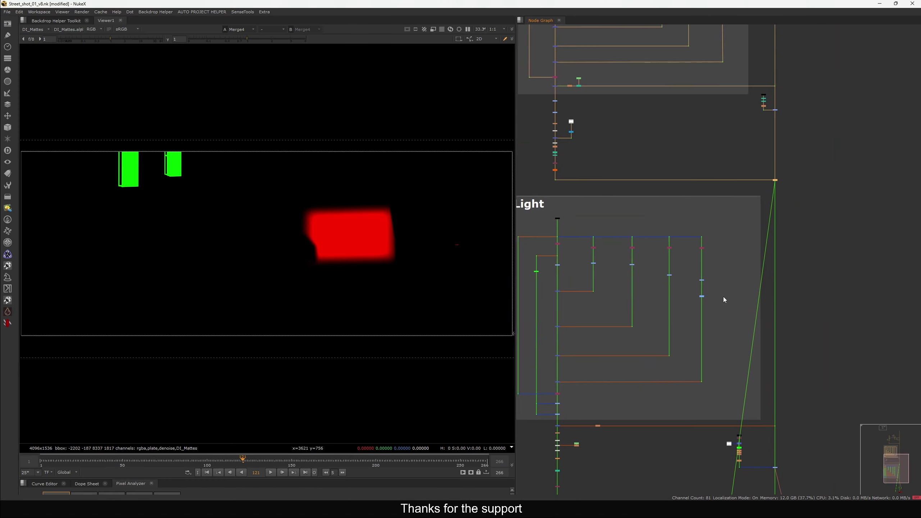
middle_drag(710, 403, 740, 269)
middle_drag(800, 396, 788, 323)
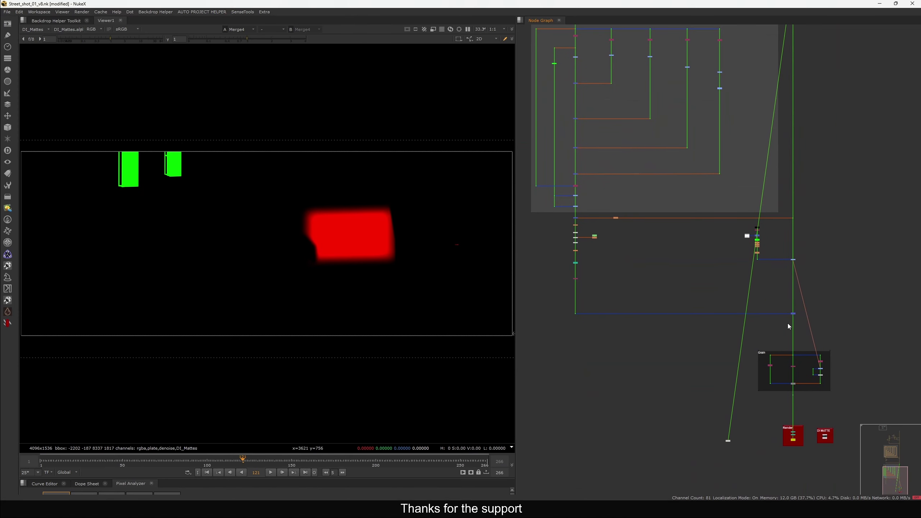
click(34, 29)
click(39, 50)
middle_drag(778, 329, 788, 308)
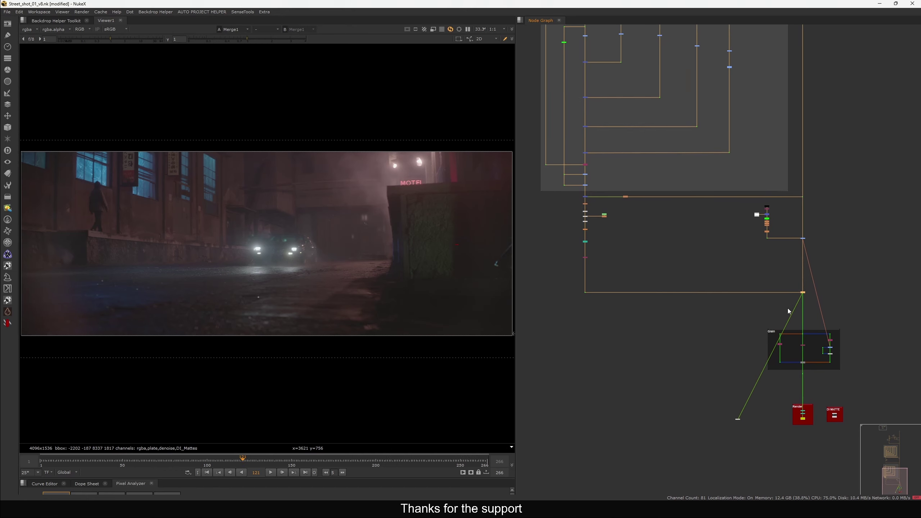
click(104, 460)
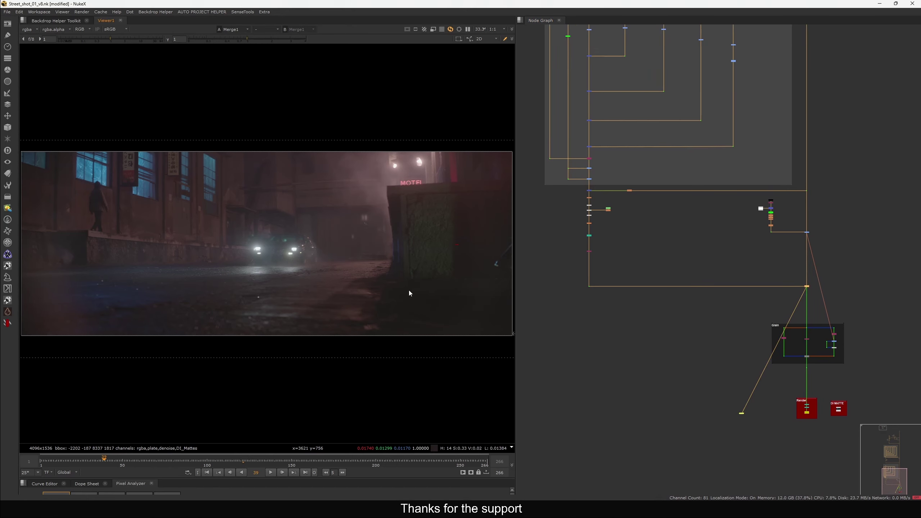
Step: Move Remove1 up and paste a copy of the orange Shuffle node directly below it
scroll(692, 278, up, 6)
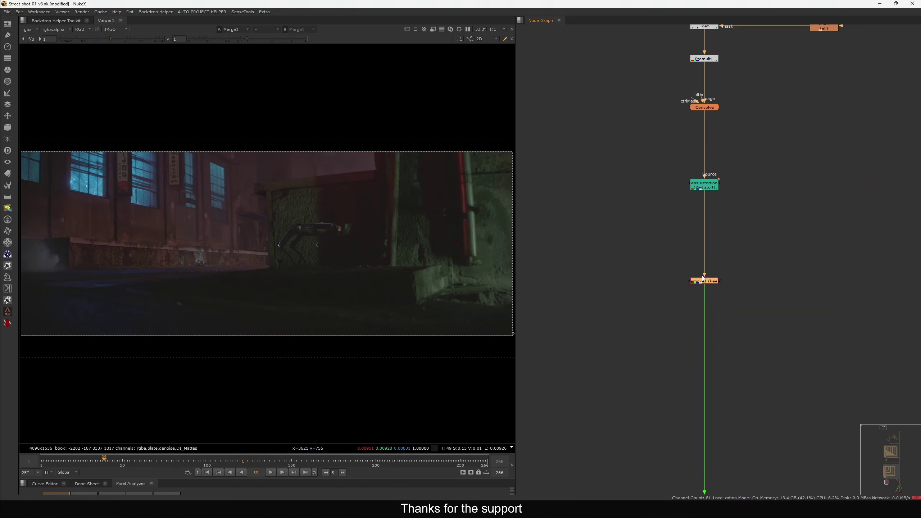
drag(703, 277, 706, 256)
click(686, 312)
key(ctrl+v)
drag(686, 311, 701, 331)
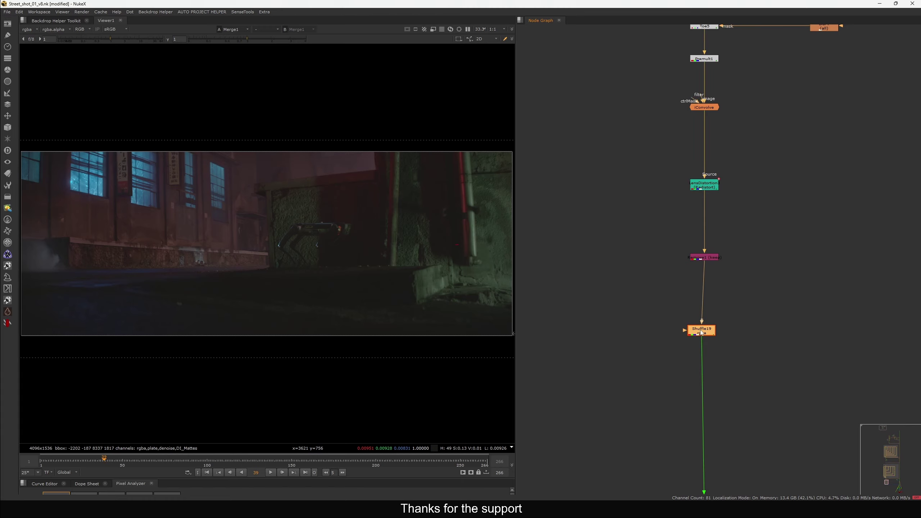
Step: View the robot branch's Shuffle and reroute rgba.alpha from DI_Mattes.red to the next unused DI_Mattes channel, closing its properties
middle_drag(704, 343, 730, 288)
double_click(731, 281)
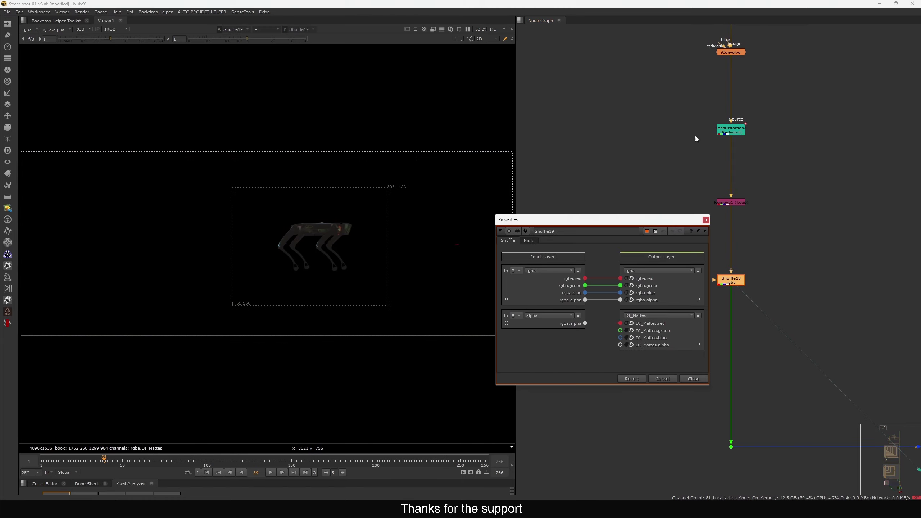
drag(657, 220, 706, 125)
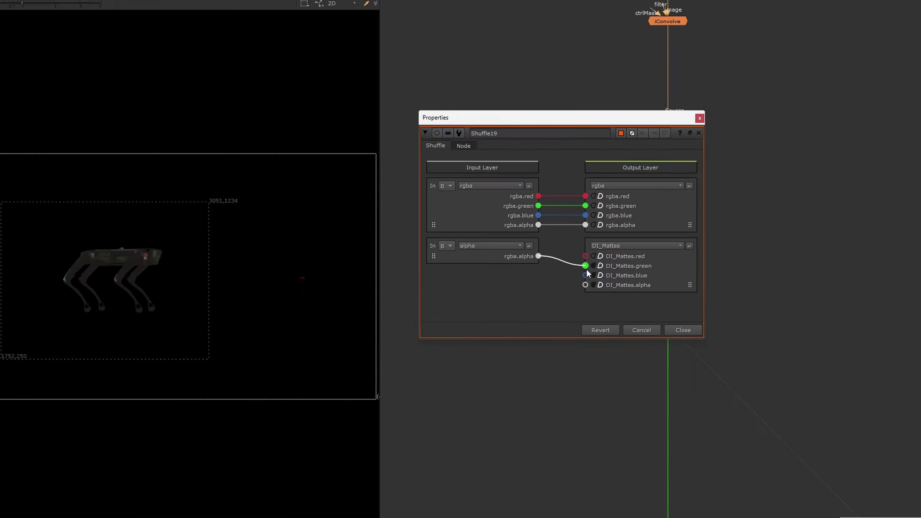
drag(670, 228, 671, 246)
drag(496, 320, 494, 311)
click(617, 385)
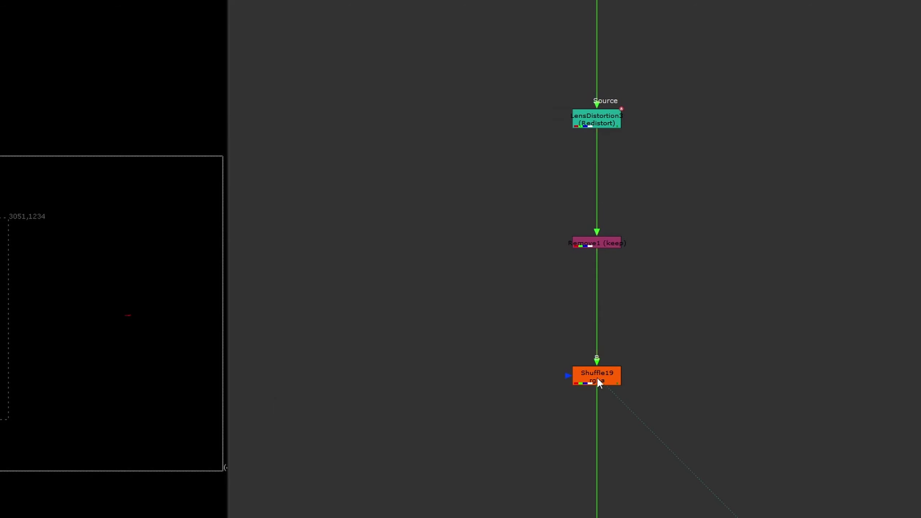
Step: View Merge1 and set its also merge layer to DI_Mattes, closing its properties
scroll(561, 412, down, 3)
middle_drag(729, 516, 488, 403)
scroll(487, 404, down, 2)
middle_drag(846, 483, 605, 416)
scroll(604, 415, down, 4)
middle_drag(771, 394, 716, 357)
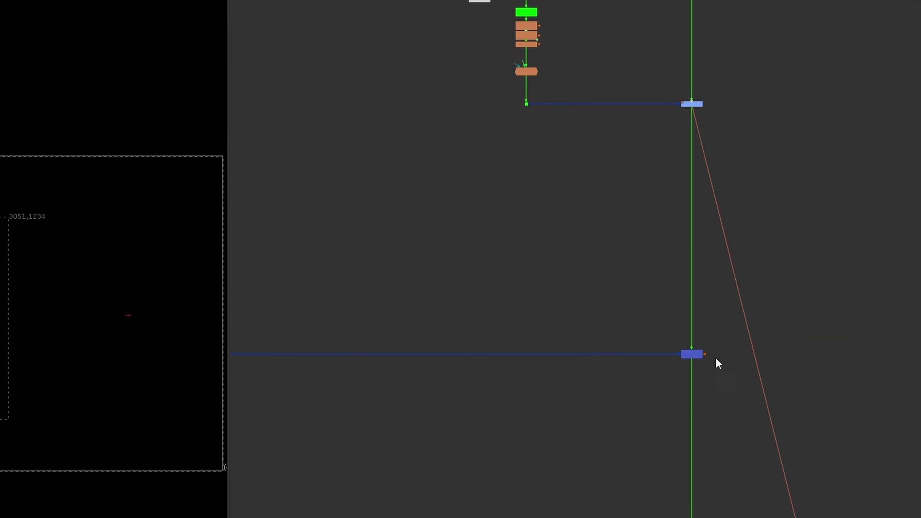
click(691, 354)
key(1)
scroll(718, 348, up, 3)
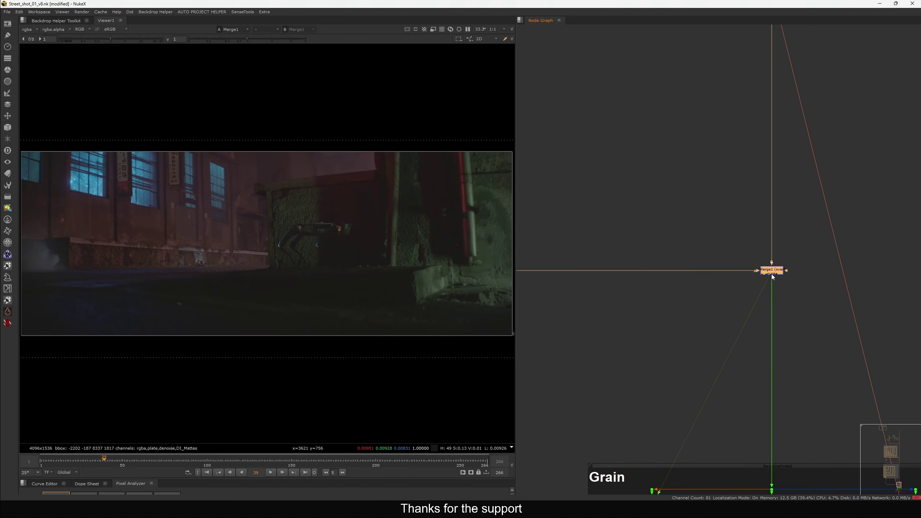
double_click(771, 273)
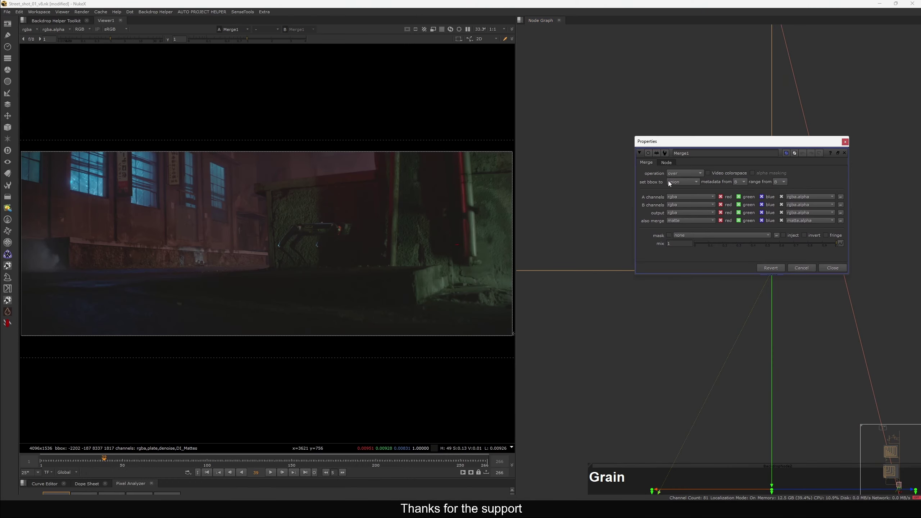
click(683, 221)
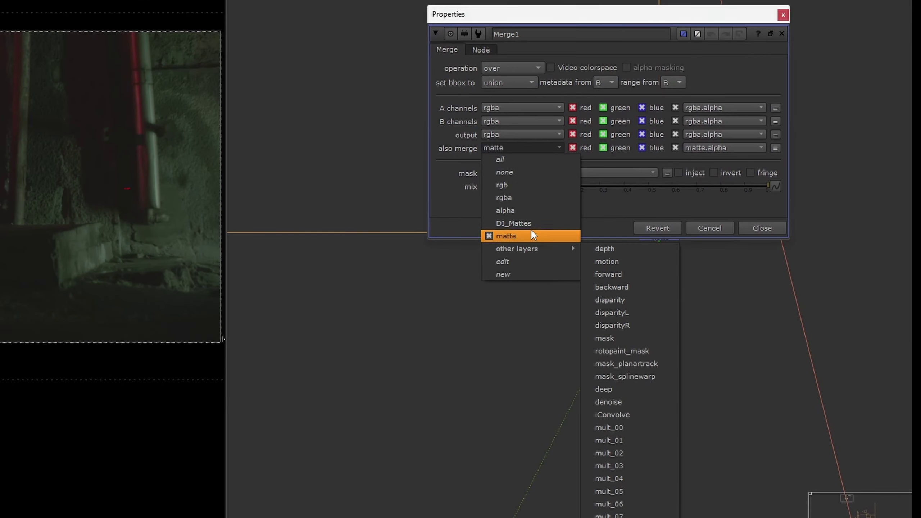
click(696, 272)
click(758, 227)
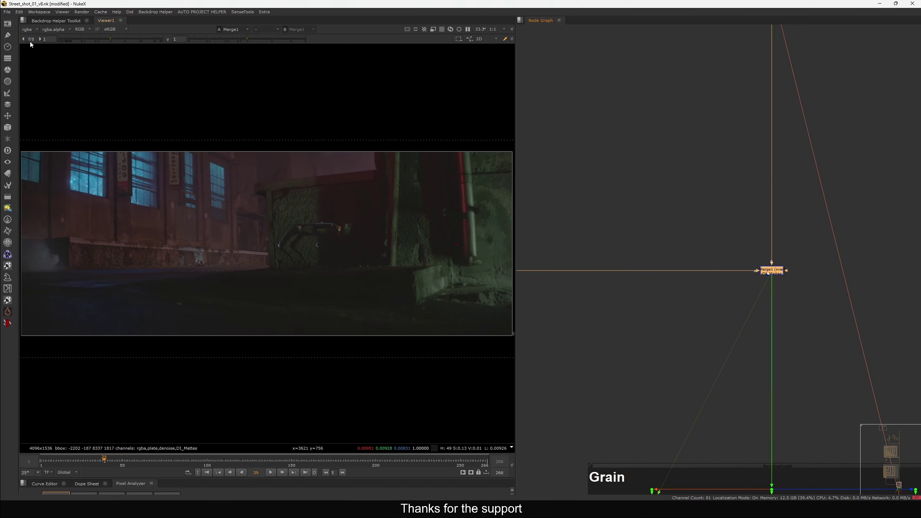
Step: Display Merge1's DI_Mattes layer and inspect the robot, sign and background mattes at frame 99
click(27, 29)
click(40, 67)
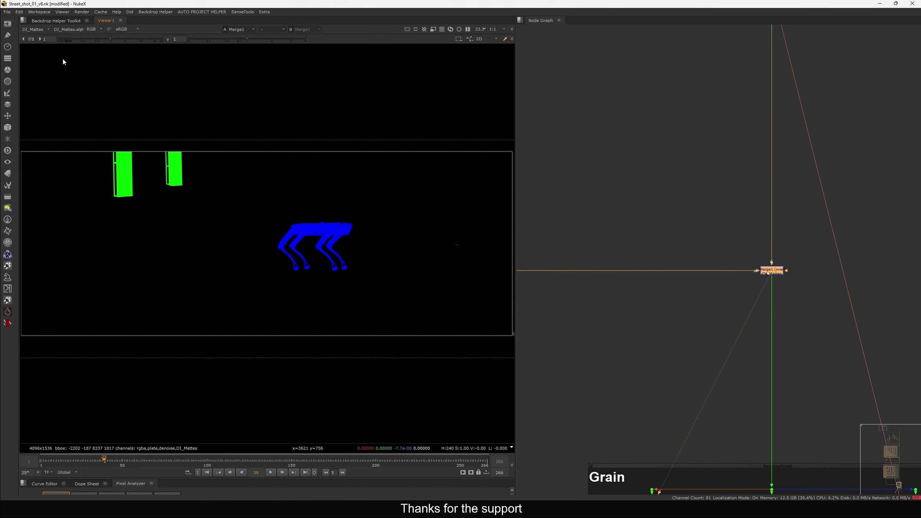
click(255, 460)
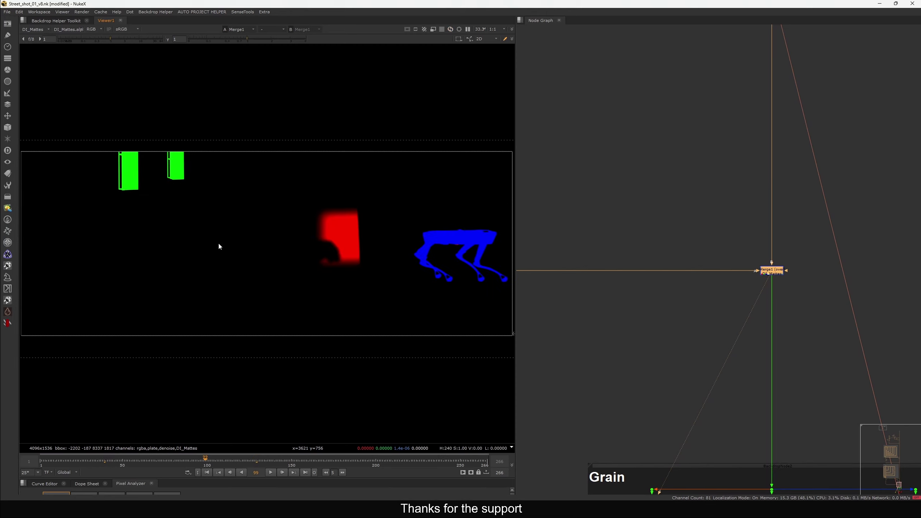
middle_drag(470, 255, 430, 251)
scroll(430, 251, up, 3)
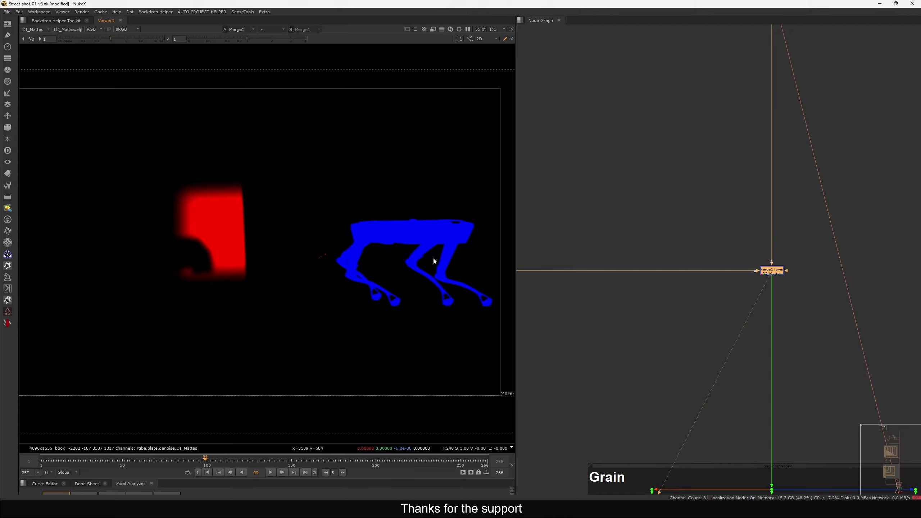
key(f)
Step: View Remove2 in the Grain section and add DI_Mattes to the channels it keeps
scroll(728, 211, down, 4)
middle_drag(720, 325, 764, 266)
scroll(761, 253, up, 7)
click(740, 249)
key(1)
double_click(738, 249)
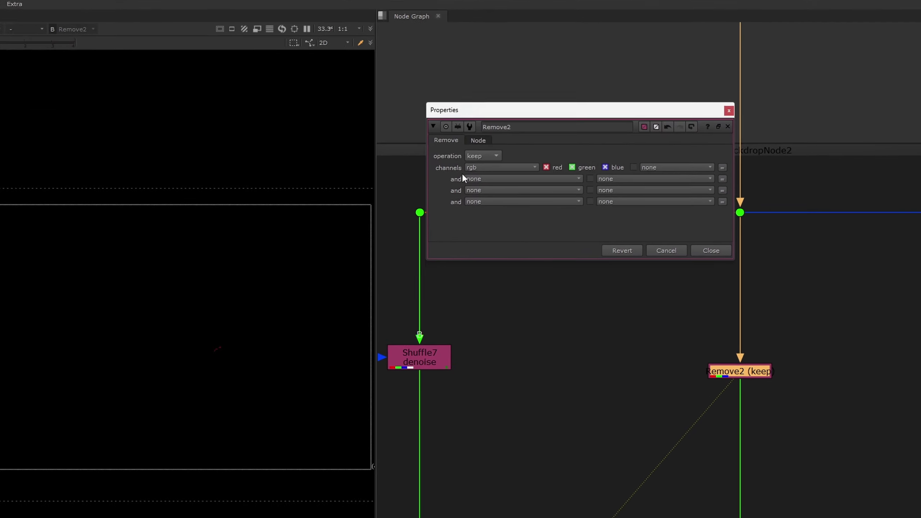
click(599, 144)
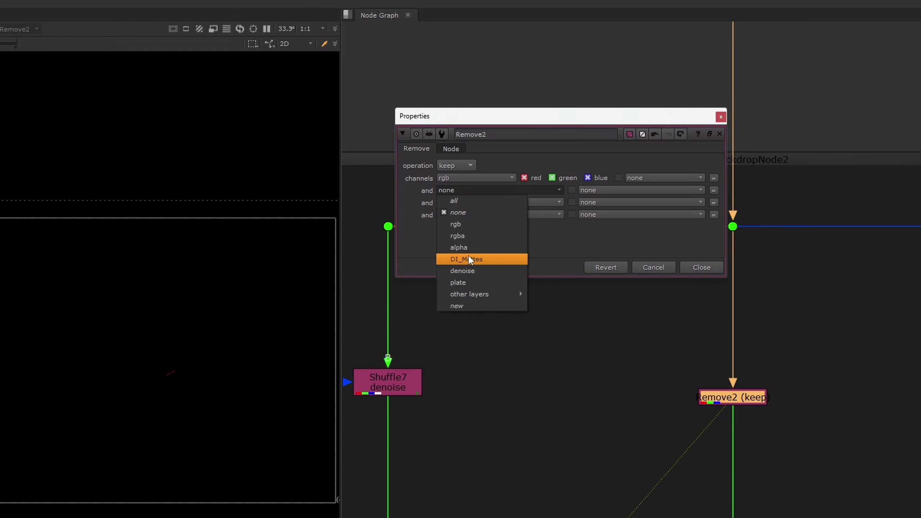
click(610, 188)
click(702, 271)
Step: View the output dot below the Grain section and display its rgb layer
scroll(673, 304, down, 3)
middle_drag(662, 401, 658, 378)
drag(679, 444, 777, 505)
key(1)
middle_drag(751, 517, 746, 485)
drag(793, 305, 698, 362)
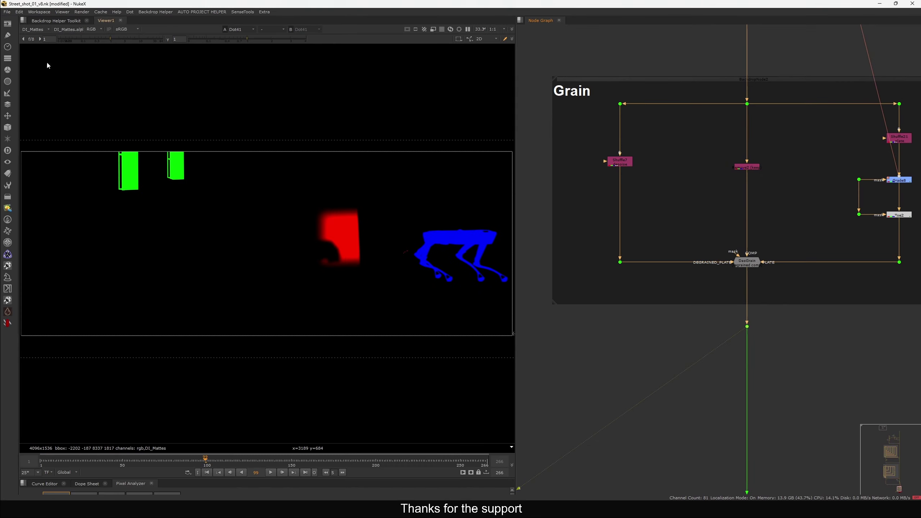
click(32, 29)
click(35, 51)
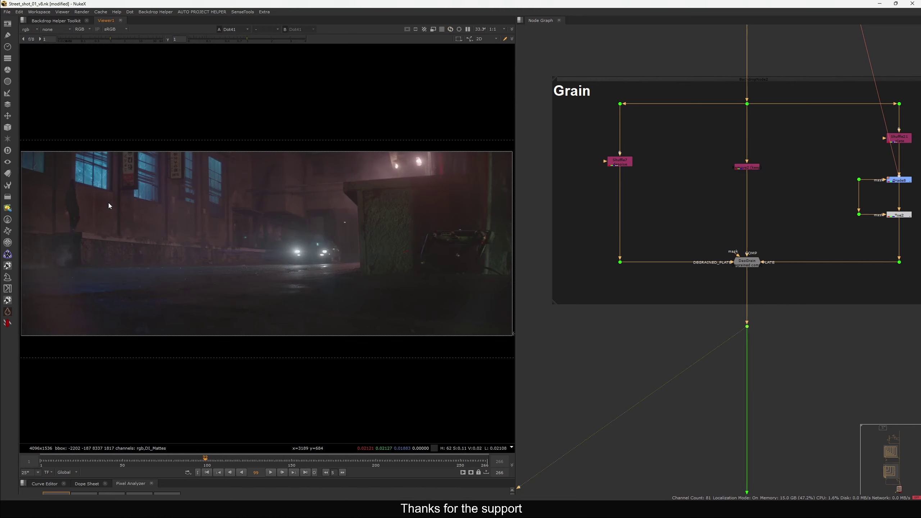
Step: Flip back and forth between the layers of the grained output to compare the image with its mattes
key(Page_Down)
key(Page_Up)
key(Page_Down)
key(Page_Up)
key(Page_Down)
key(Page_Up)
key(Page_Down)
key(Page_Up)
Step: View the output of Crop1 and Reformat1 in the Render section
middle_drag(695, 360, 702, 238)
scroll(701, 237, down, 4)
middle_drag(694, 331, 693, 269)
scroll(740, 244, up, 3)
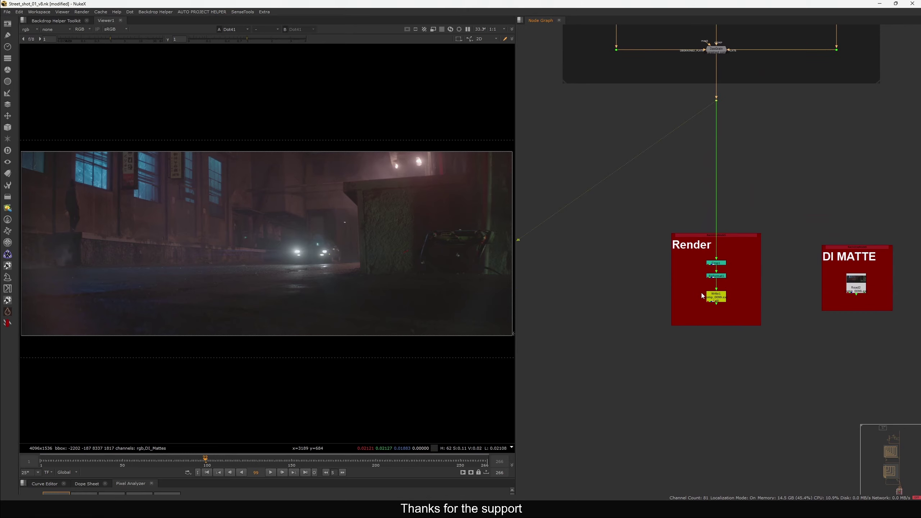
scroll(724, 268, up, 3)
click(716, 260)
key(1)
click(716, 286)
key(1)
middle_drag(724, 322, 734, 307)
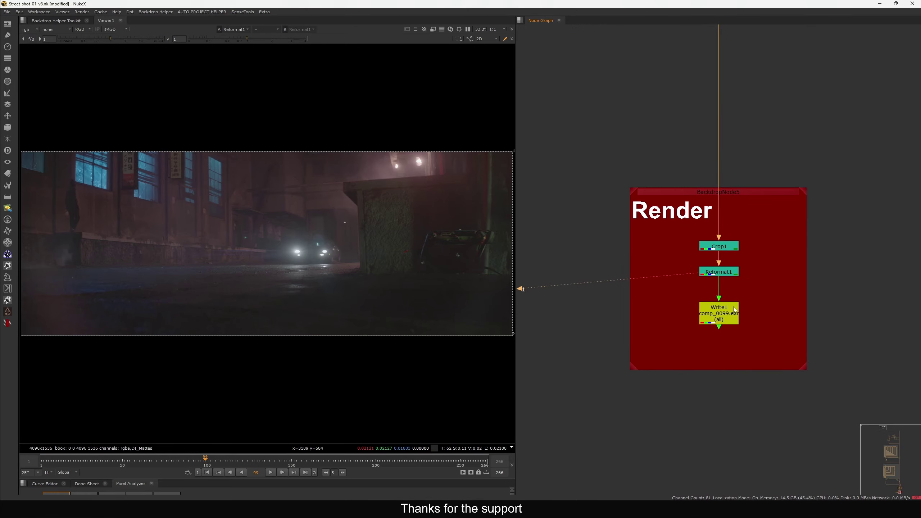
Step: View Write1, review its output channel options in the properties and keep channels at all
click(735, 310)
key(1)
double_click(735, 310)
drag(628, 222, 793, 128)
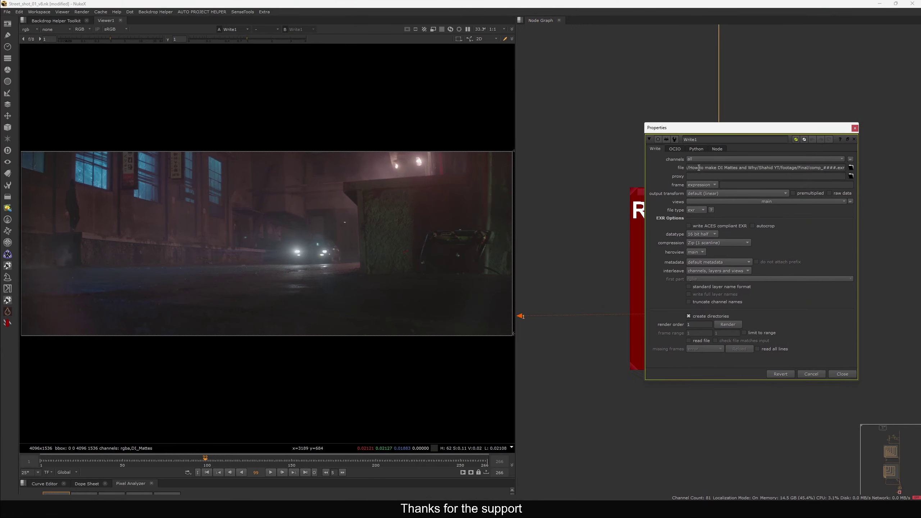
click(702, 157)
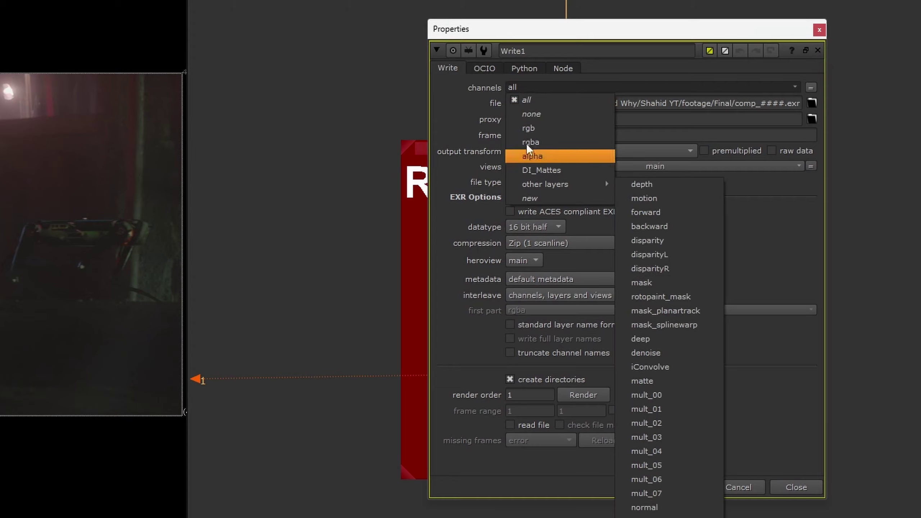
click(468, 138)
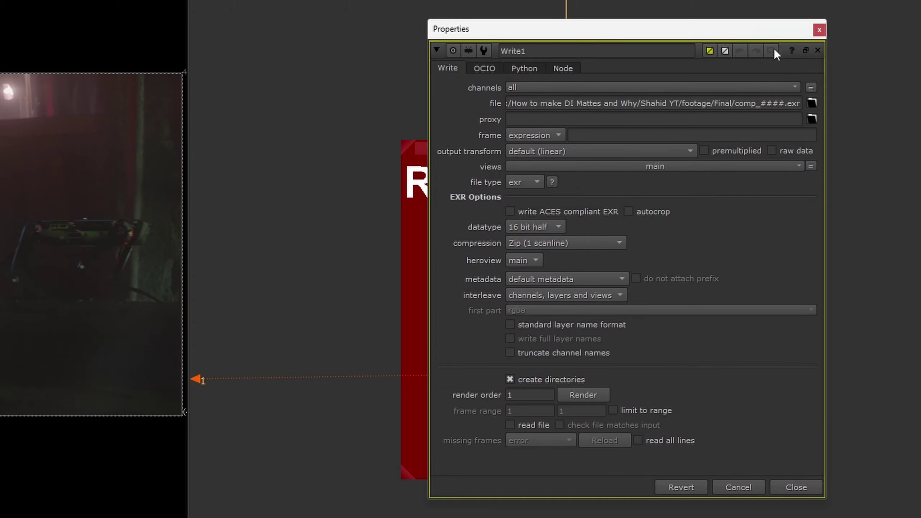
click(819, 30)
Step: View the rendered Read2 in the DI MATTE section and switch to its matte layer
scroll(471, 464, down, 2)
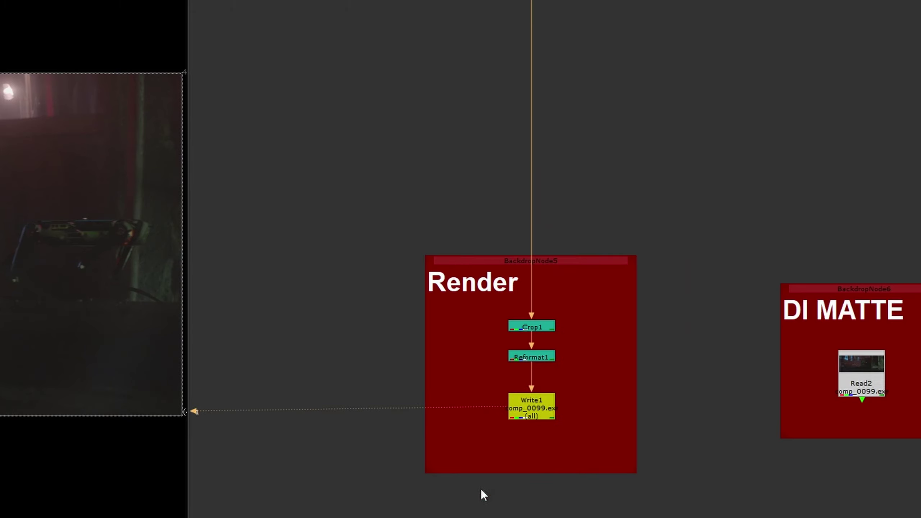
middle_drag(480, 489, 275, 402)
middle_drag(462, 337, 545, 350)
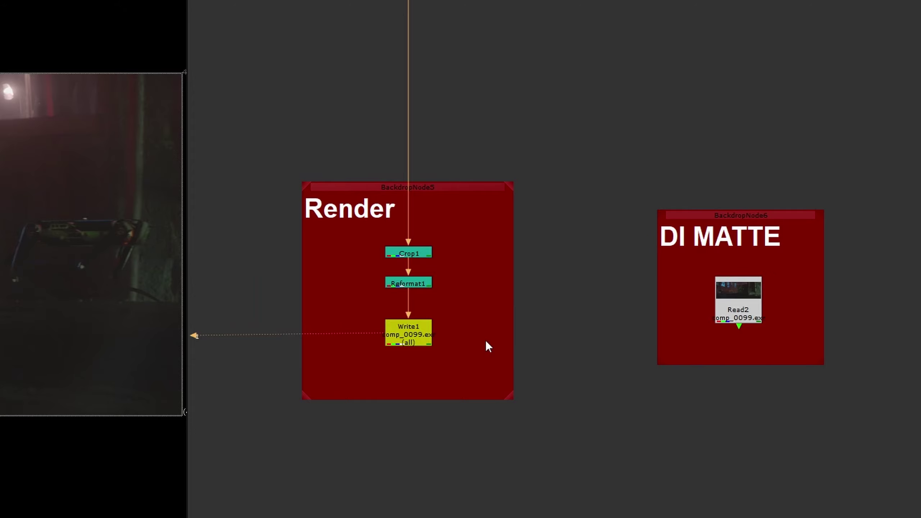
drag(487, 315, 291, 417)
click(739, 298)
key(1)
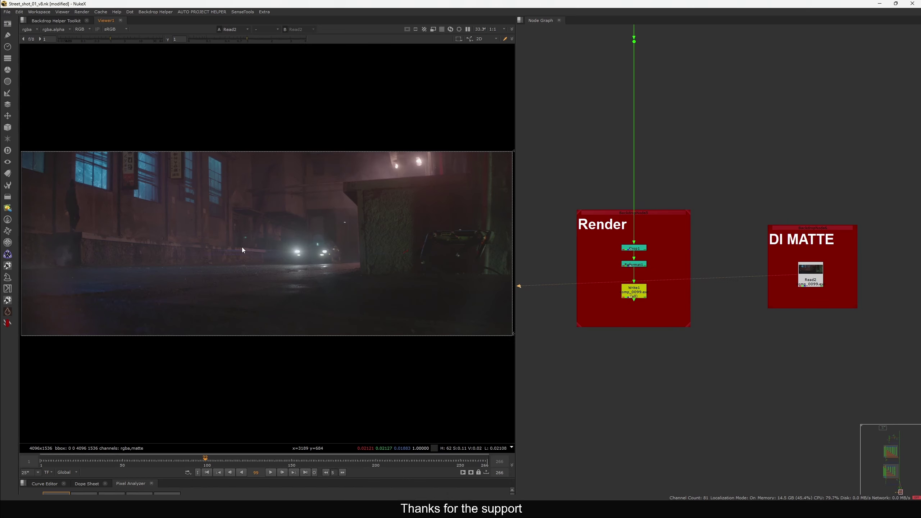
key(Page_Down)
key(Page_Down)
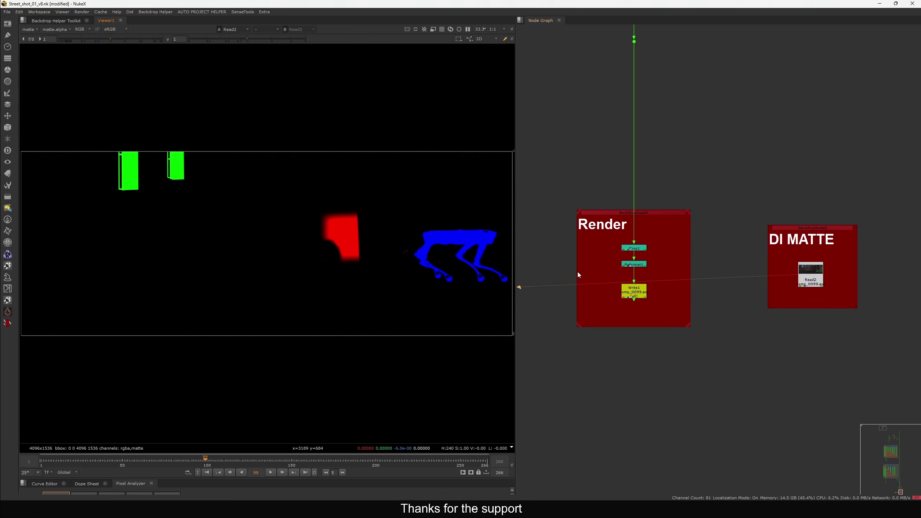
Step: Compare the DI_Mattes layer of Reformat1 with the matte layer of the rendered Read2
click(634, 265)
key(1)
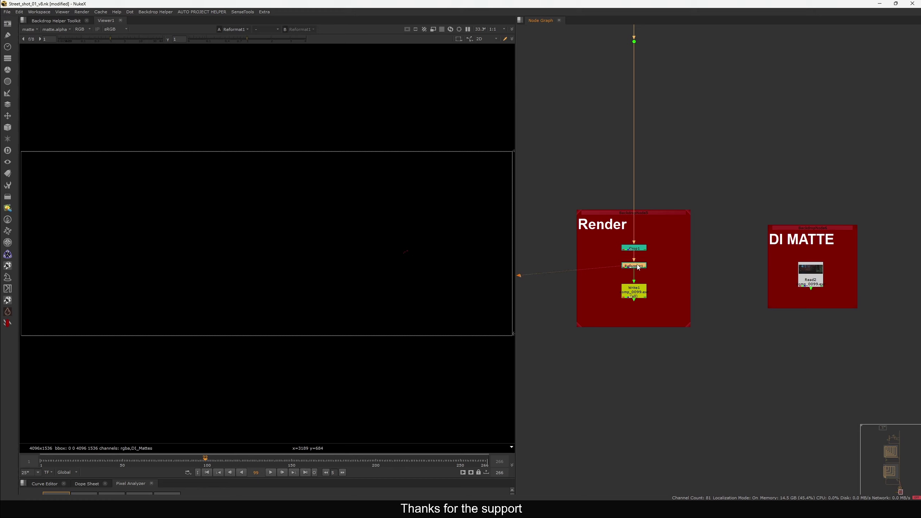
scroll(677, 313, down, 3)
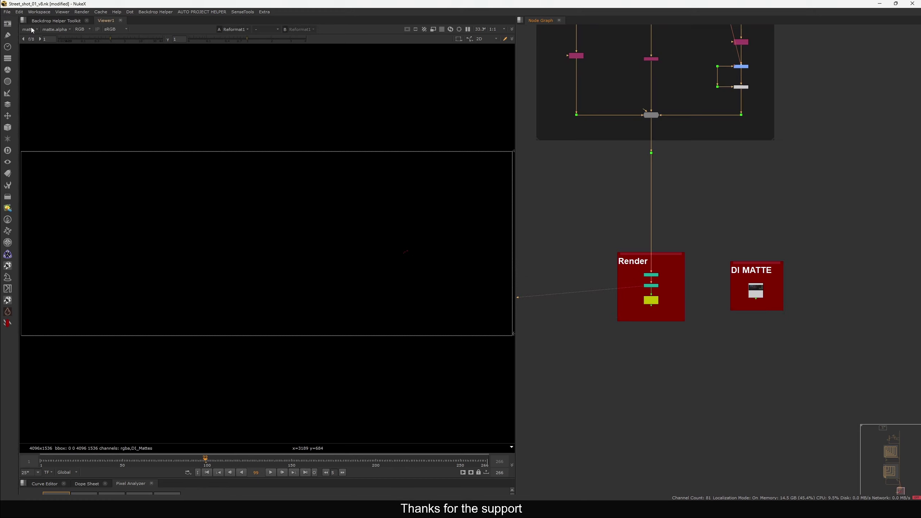
click(33, 29)
click(46, 70)
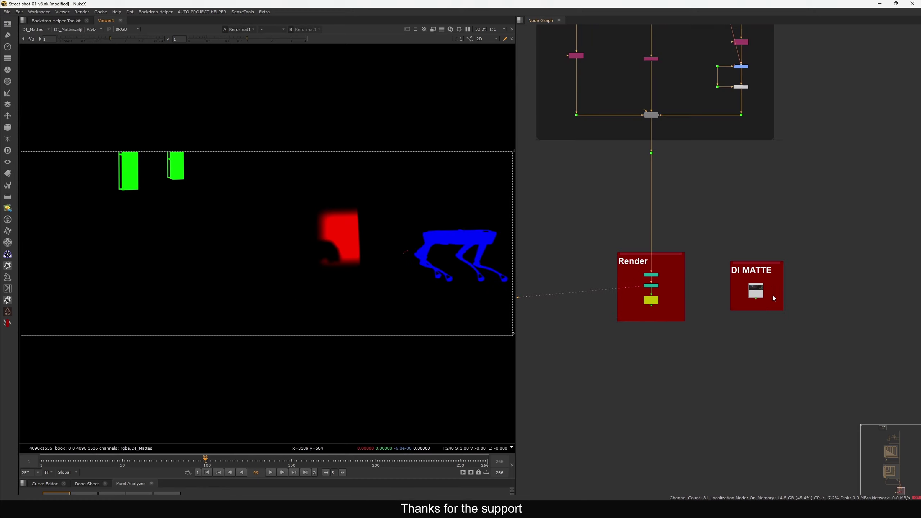
click(756, 291)
key(1)
click(33, 29)
click(38, 61)
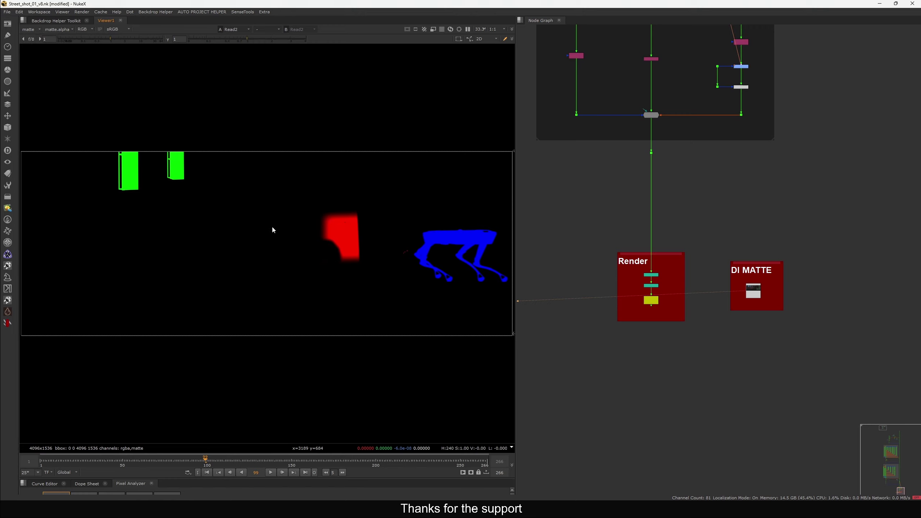
Step: Examine the edges of Read2's red matte up close while playing forward to frame 127
scroll(345, 224, up, 8)
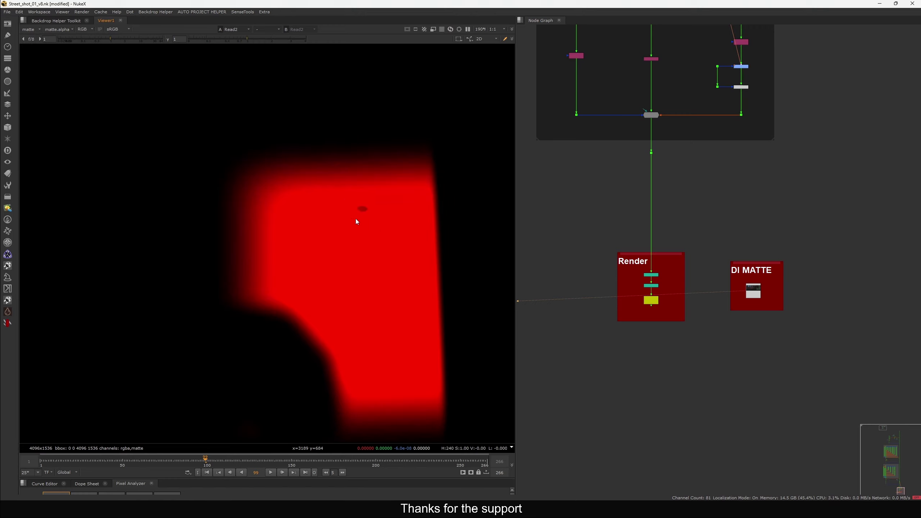
key(l)
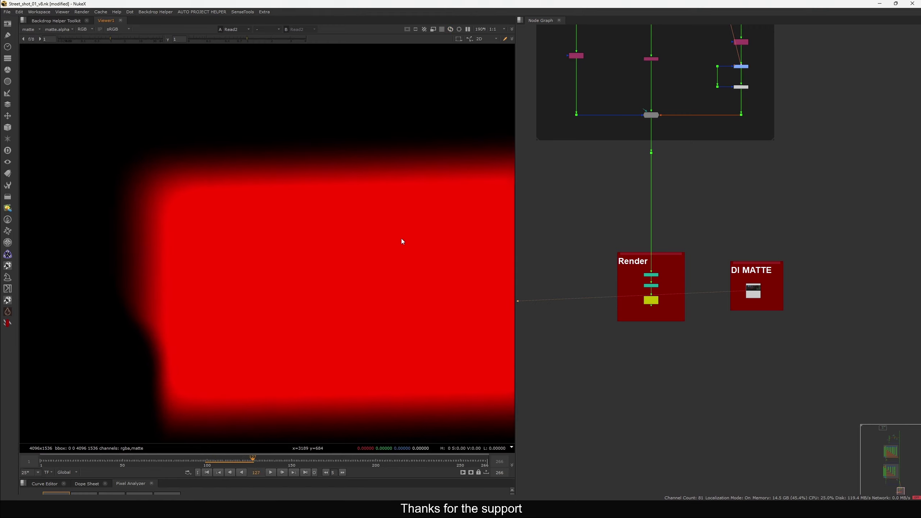
key(Left)
key(Right)
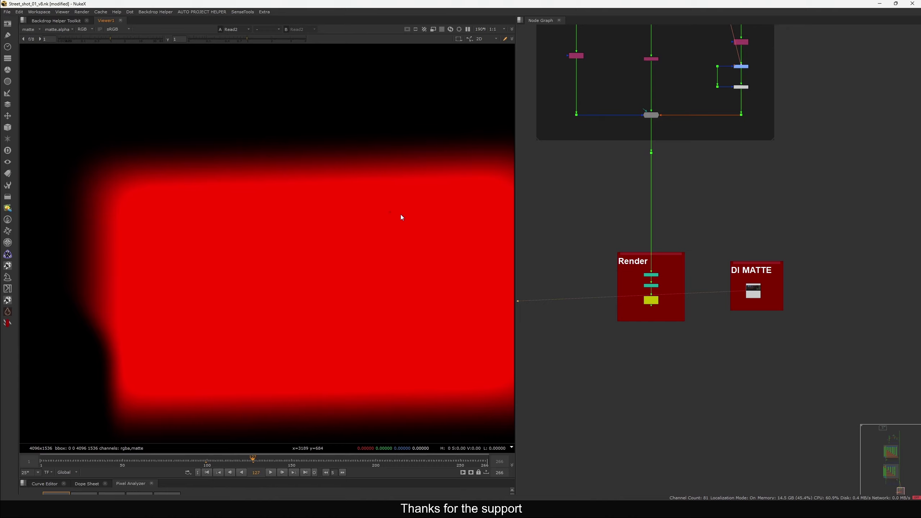
scroll(373, 227, down, 8)
scroll(396, 227, up, 5)
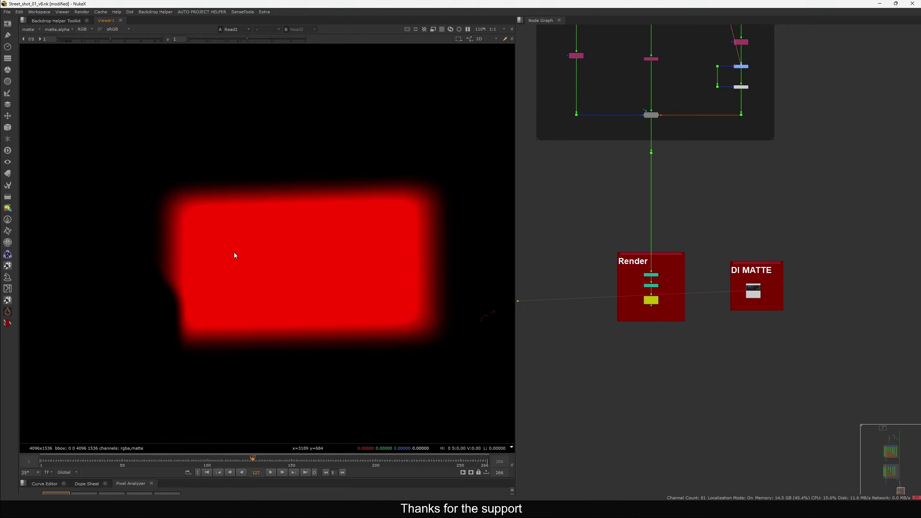
Step: Isolate the matte's red channel, scrub back to inspect the hole in it, and return to the RGB display
key(r)
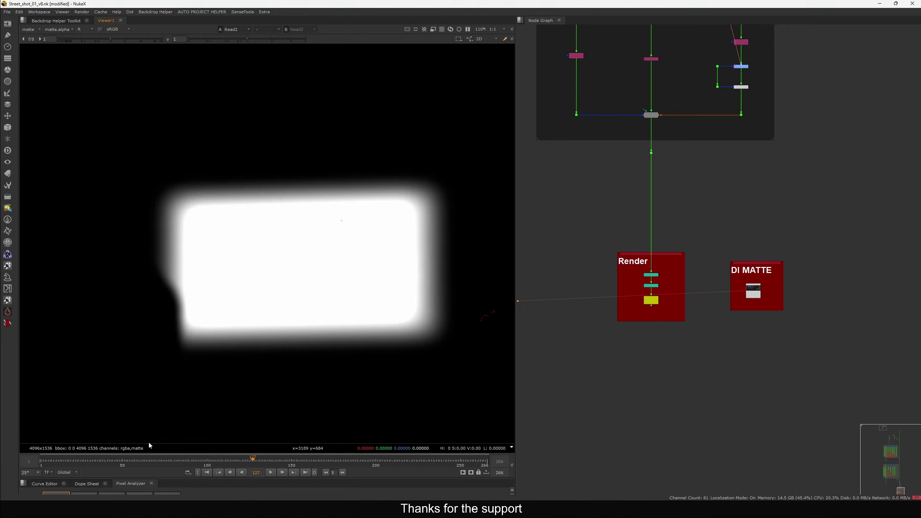
drag(243, 460, 204, 462)
scroll(296, 226, up, 3)
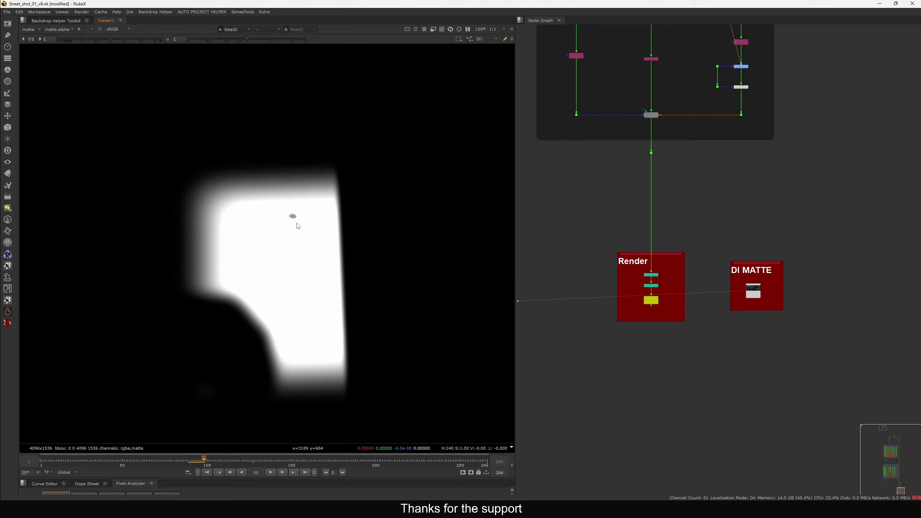
key(r)
key(r)
key(r)
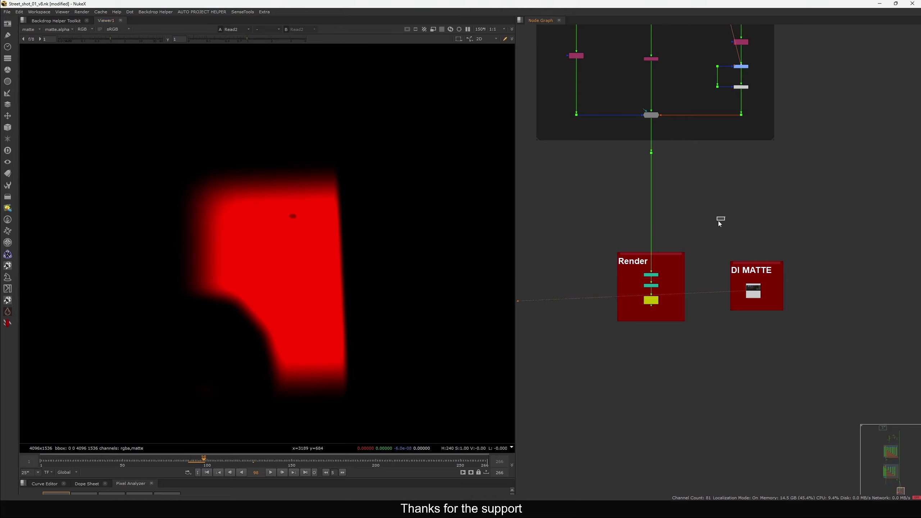
Step: View the Premult node on the main branch in the rgba layer and inspect its alpha around the cut-out
key(f)
middle_drag(721, 216, 716, 244)
scroll(780, 153, up, 7)
middle_drag(790, 146, 811, 129)
click(775, 153)
key(1)
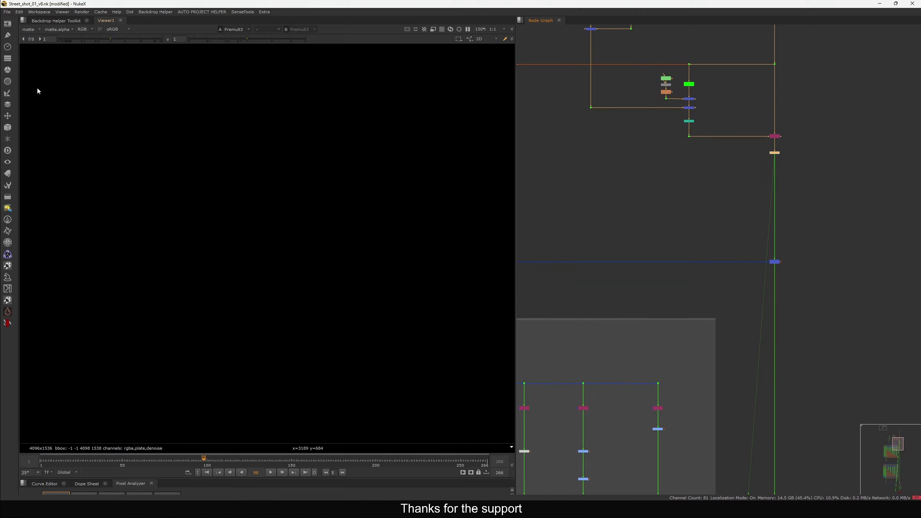
click(33, 32)
click(39, 54)
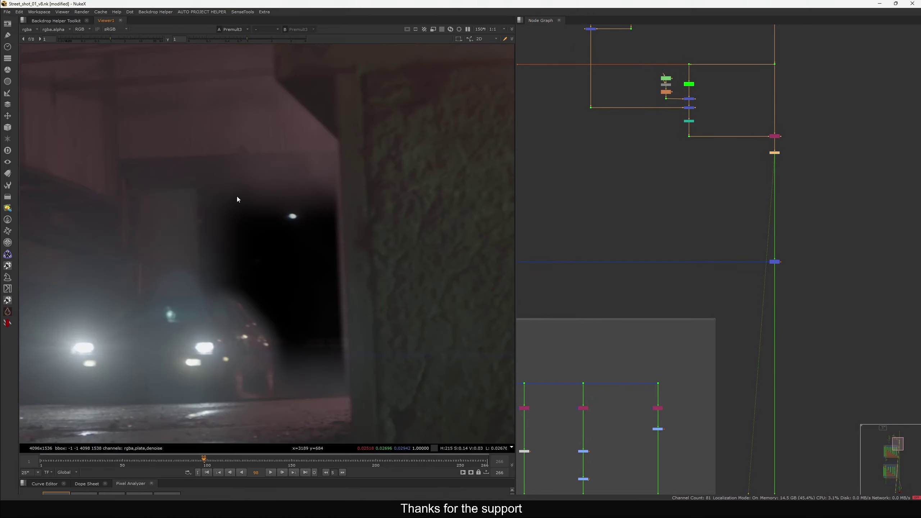
key(a)
drag(321, 199, 256, 235)
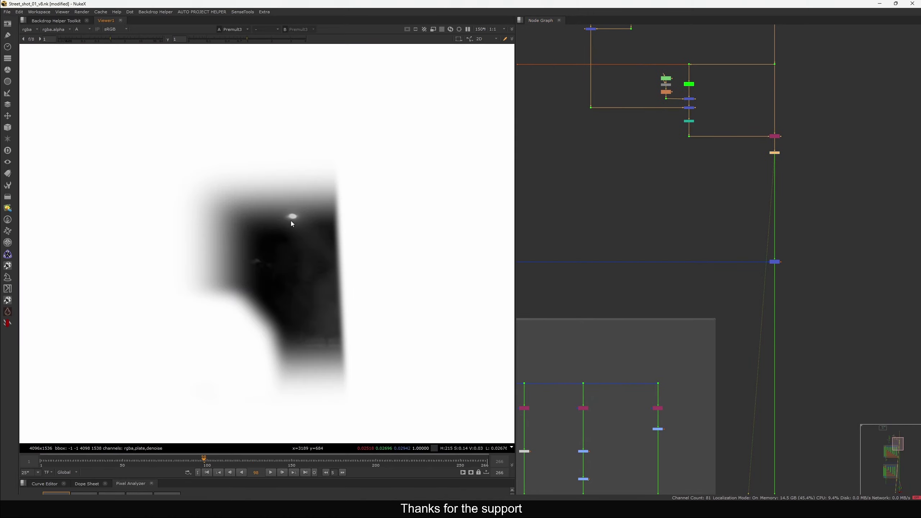
Step: Compare the alpha and RGB displays of the Premult3 node around the cut-out area
drag(318, 204, 262, 232)
key(a)
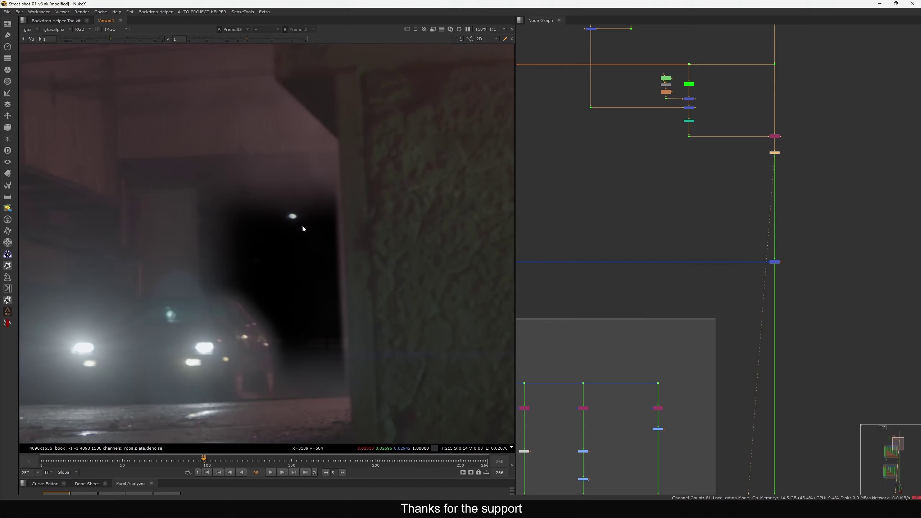
key(a)
key(a)
key(a)
key(a)
Step: View Merge10 and toggle the node off and on repeatedly to compare its effect on the RGB image
drag(814, 242, 724, 300)
key(1)
key(d)
key(d)
key(d)
key(d)
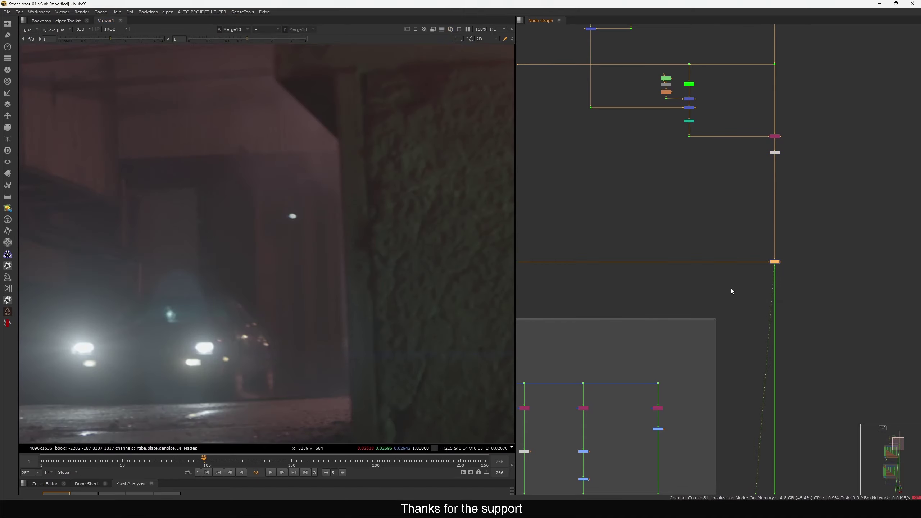
key(d)
key(d)
key(d)
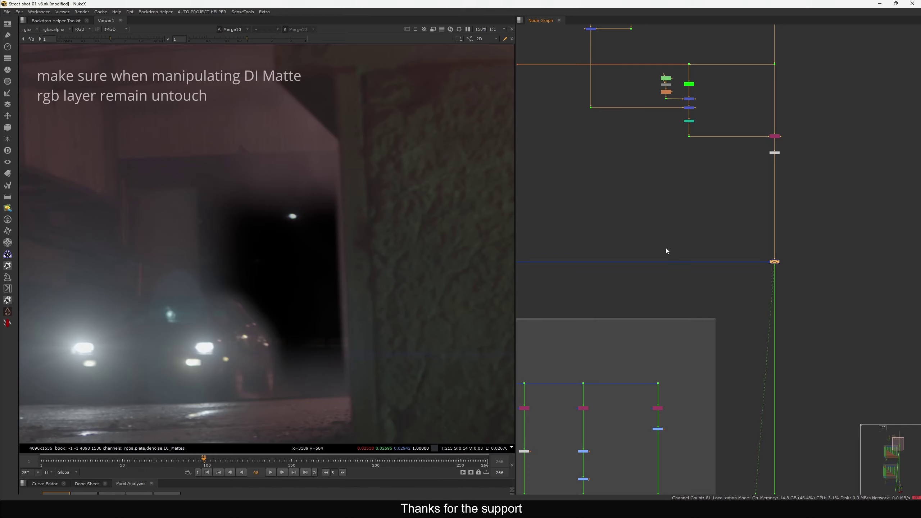
key(d)
key(d)
key(d)
Step: View the Shuffle6 node that feeds Merge10 and the Remove4 node above it to compare their images
scroll(744, 288, up, 8)
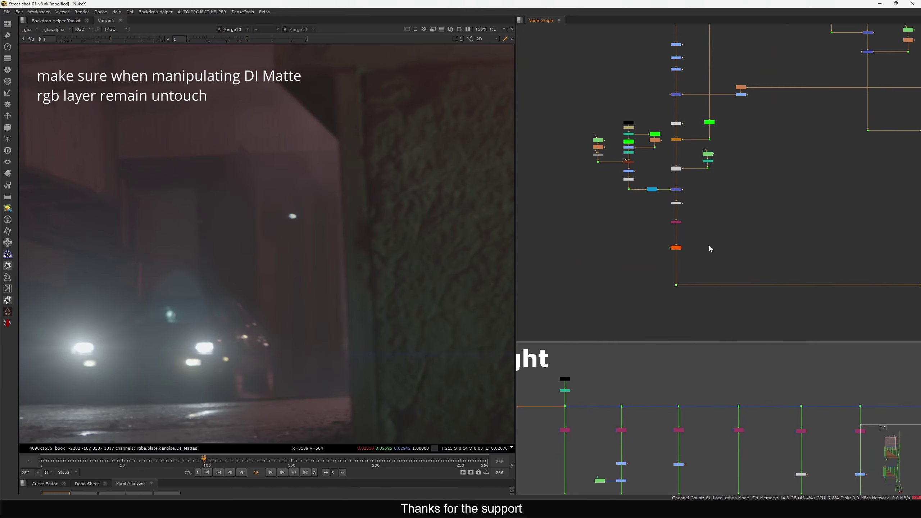
drag(743, 307, 740, 316)
key(1)
click(714, 274)
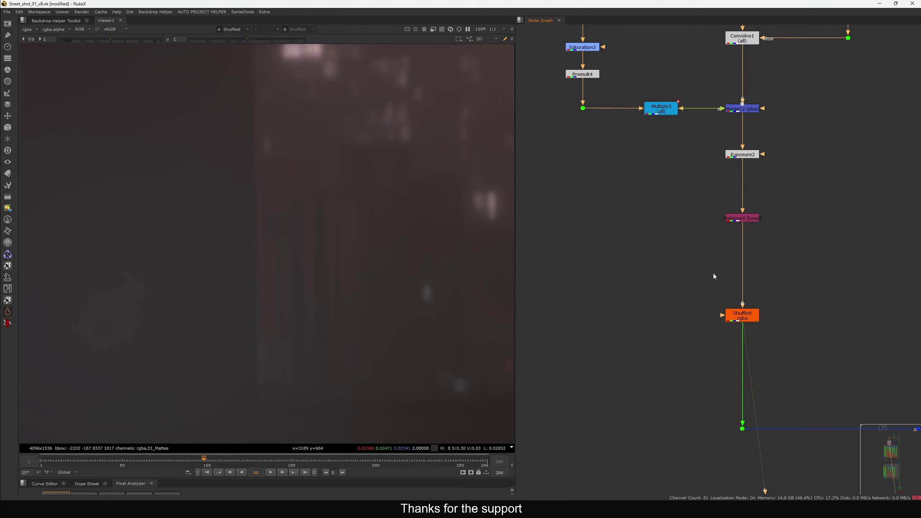
drag(697, 251, 802, 199)
key(1)
click(678, 204)
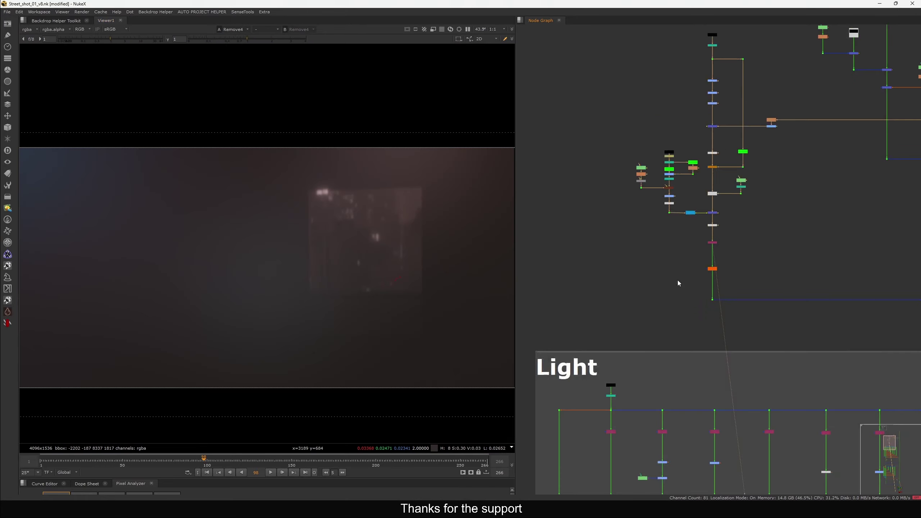
Step: Compare the Premult3 image around the cut-out with the output of Merge10 on the main branch
scroll(854, 183, up, 3)
scroll(303, 239, up, 5)
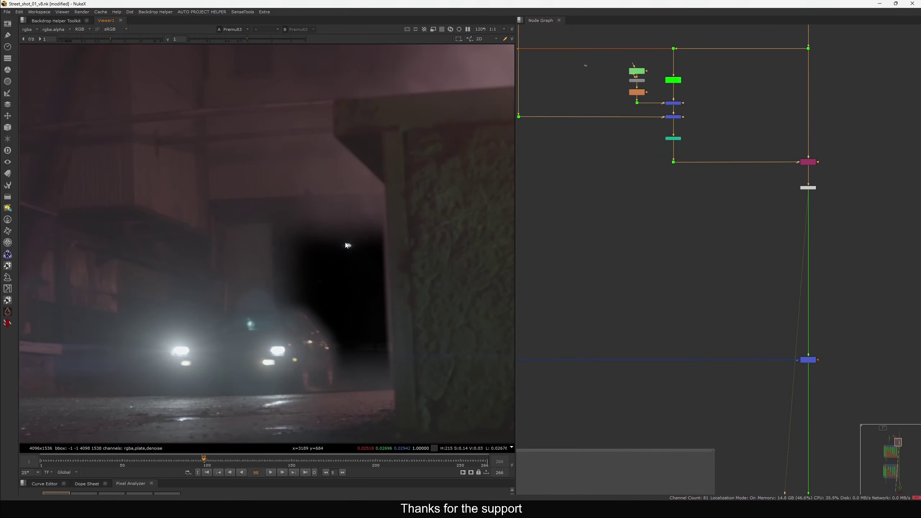
middle_drag(781, 340, 757, 291)
click(784, 312)
key(1)
middle_drag(760, 336, 752, 301)
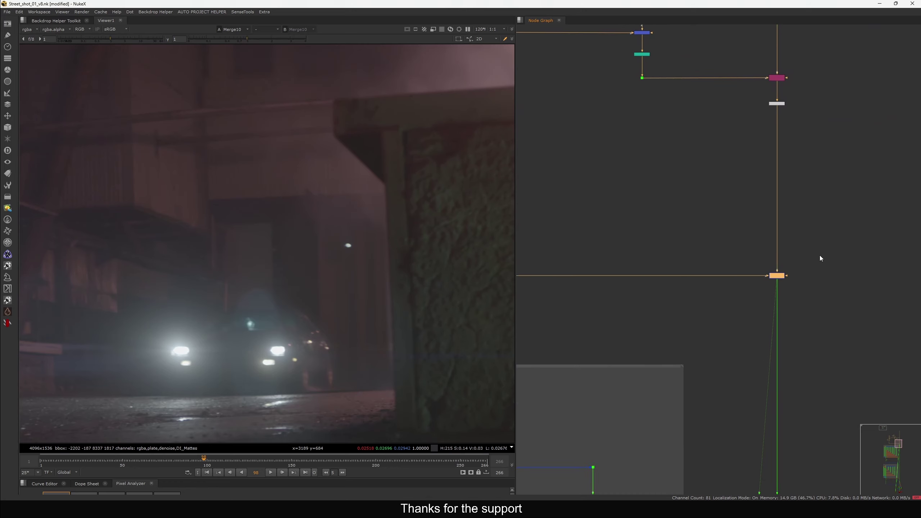
drag(820, 255, 736, 319)
scroll(765, 298, up, 3)
middle_drag(753, 315, 746, 303)
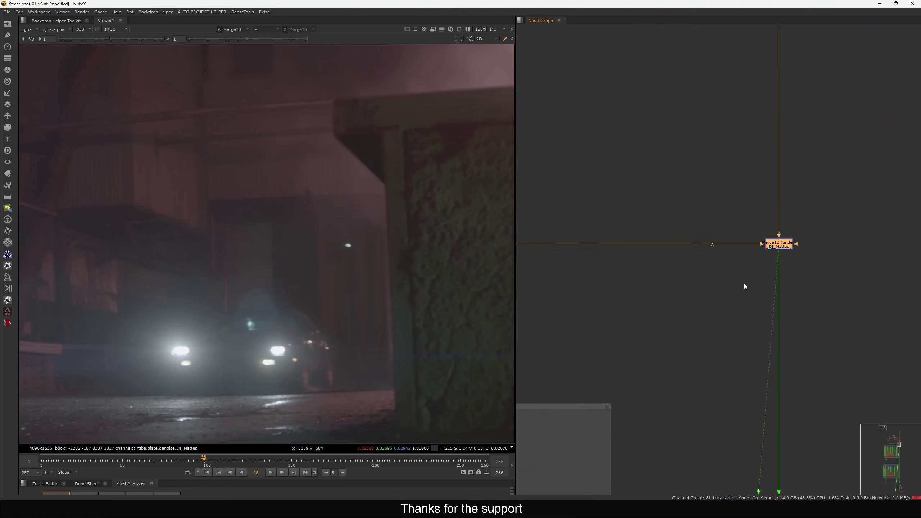
Step: Display the DI_Mattes layer of Merge10, isolate its red channel and sample pixels inside the white area
click(30, 29)
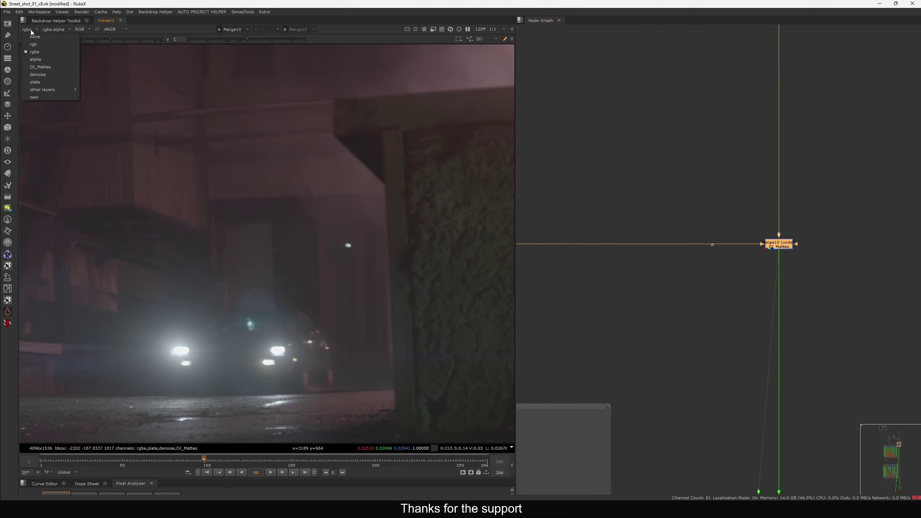
click(43, 68)
scroll(367, 243, up, 5)
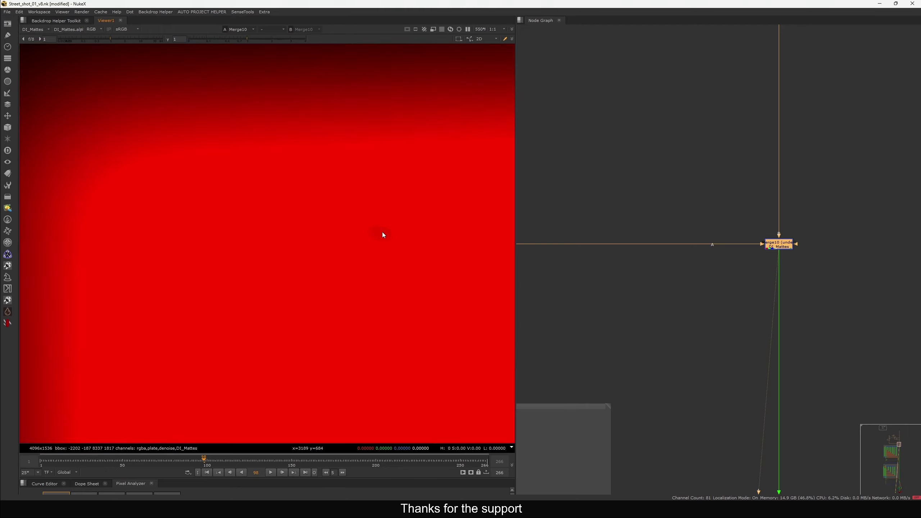
ctrl+shift+drag(421, 204, 326, 271)
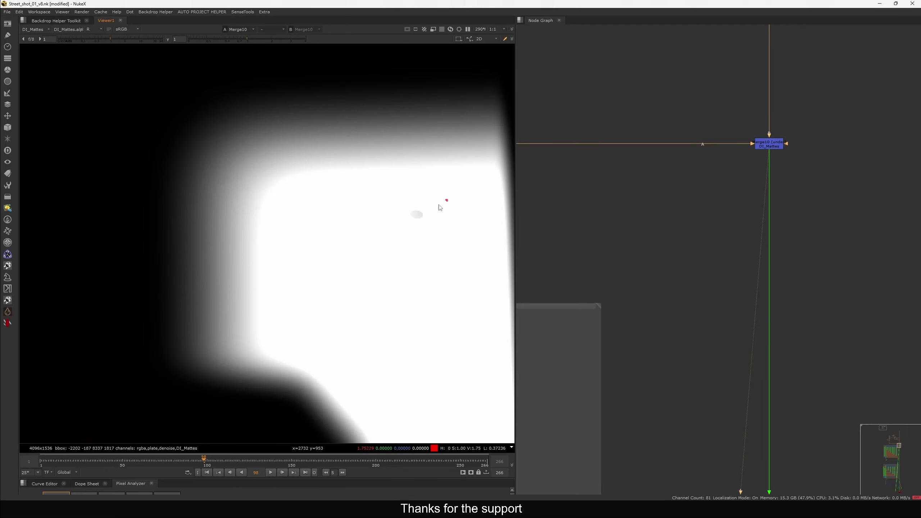
ctrl+drag(439, 205, 433, 229)
Step: Create an unconnected Grade node below Merge10 and close its properties
key(g)
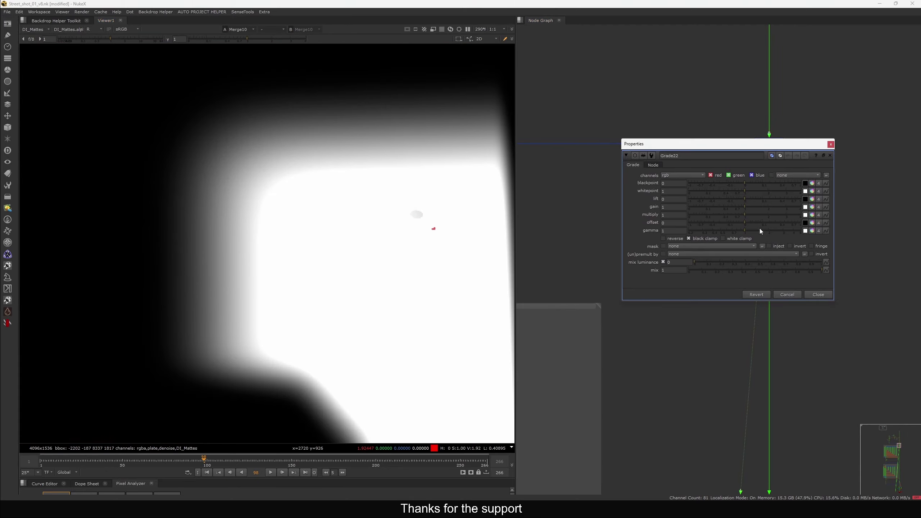
click(819, 295)
drag(831, 135, 736, 165)
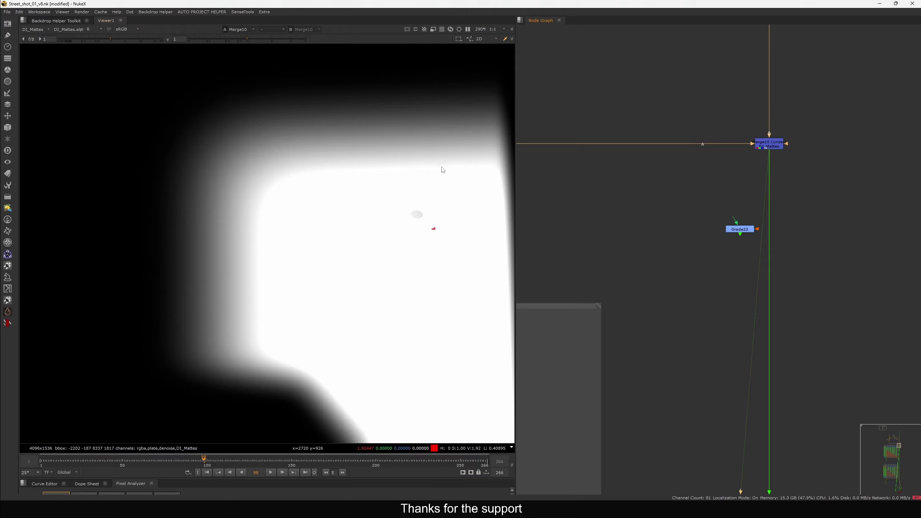
Step: Sample more pixels inside the matte, insert a Clamp node directly below Merge10 and open its properties
ctrl+click(424, 250)
ctrl+click(417, 263)
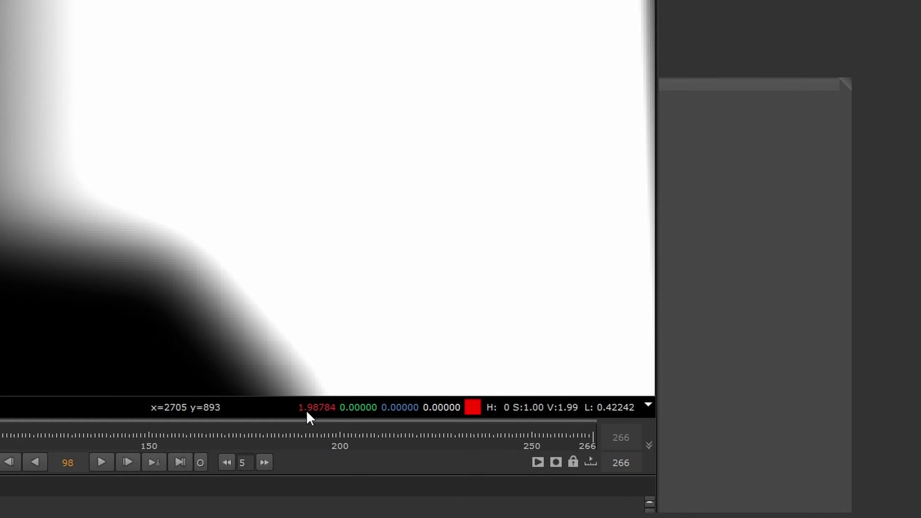
key(Tab)
text(cl)
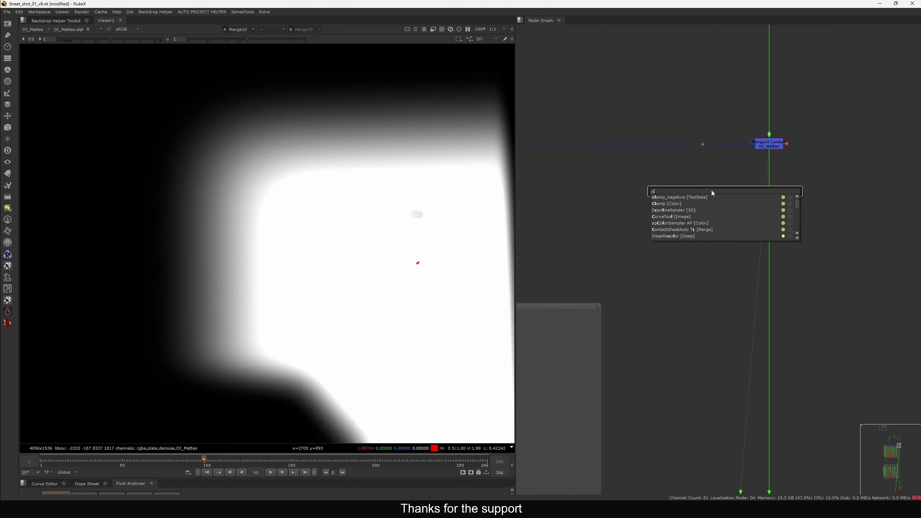
click(688, 204)
drag(729, 198, 774, 200)
double_click(773, 198)
Step: Restrict the Clamp node's channels to DI_Mattes and close its properties
click(586, 201)
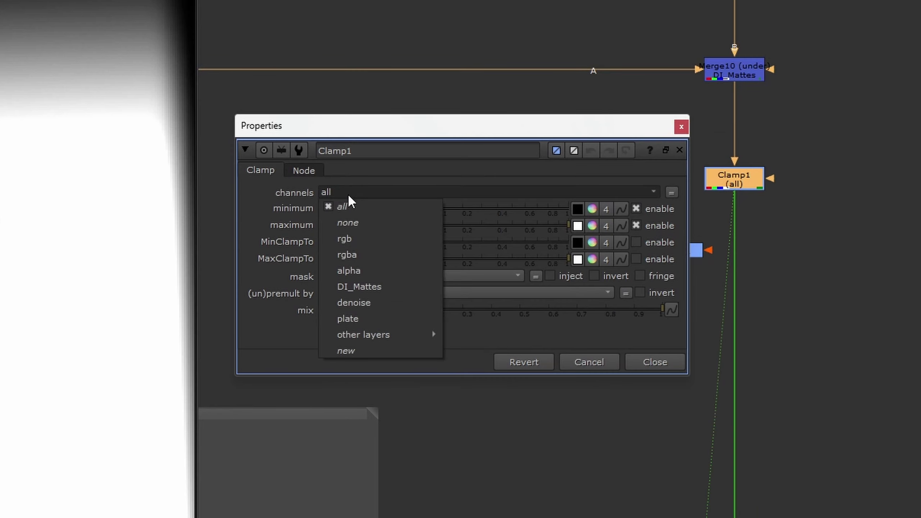
click(363, 285)
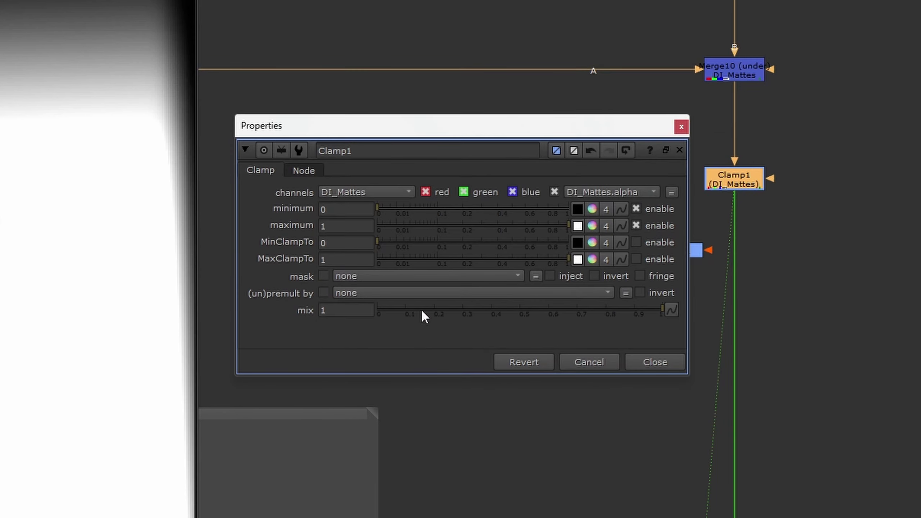
click(639, 362)
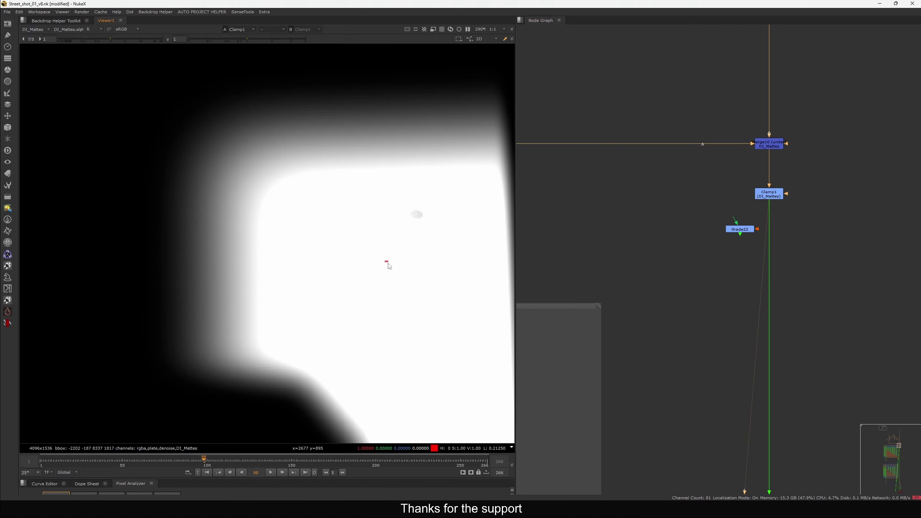
Step: Insert the Grade node between Merge10 and the Clamp node, and create a Roto node beside it
drag(740, 229, 823, 181)
drag(771, 195, 771, 215)
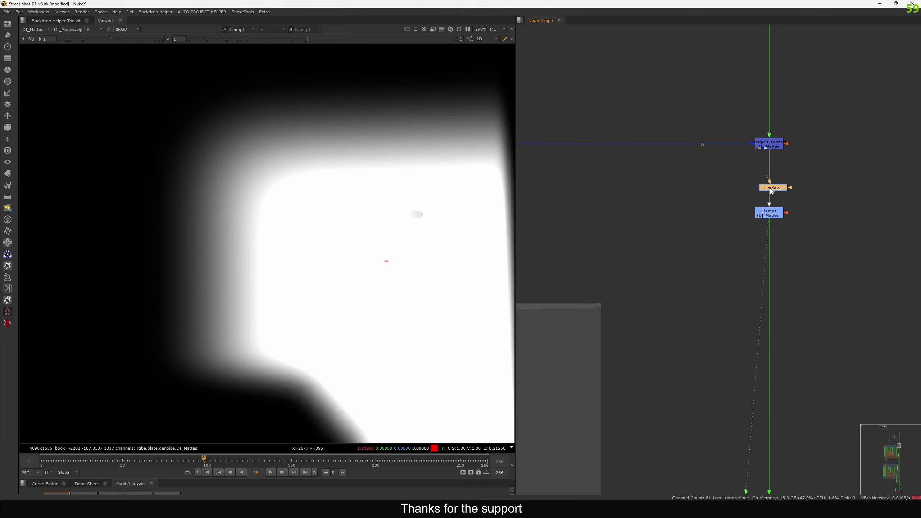
click(794, 175)
key(o)
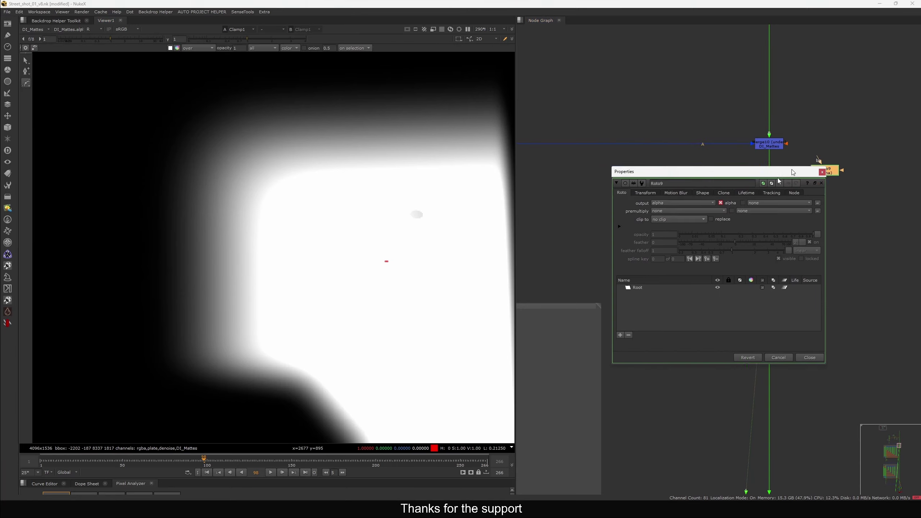